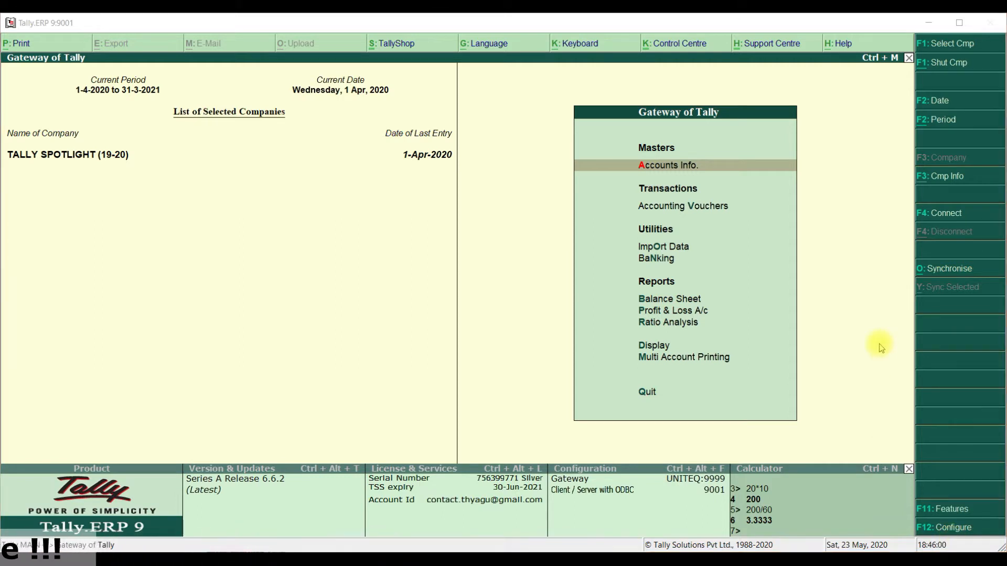
- Verify the company data of TALLY SPOTLIGHT (19-20) for possible split errors and close the report
key(alt+F3)
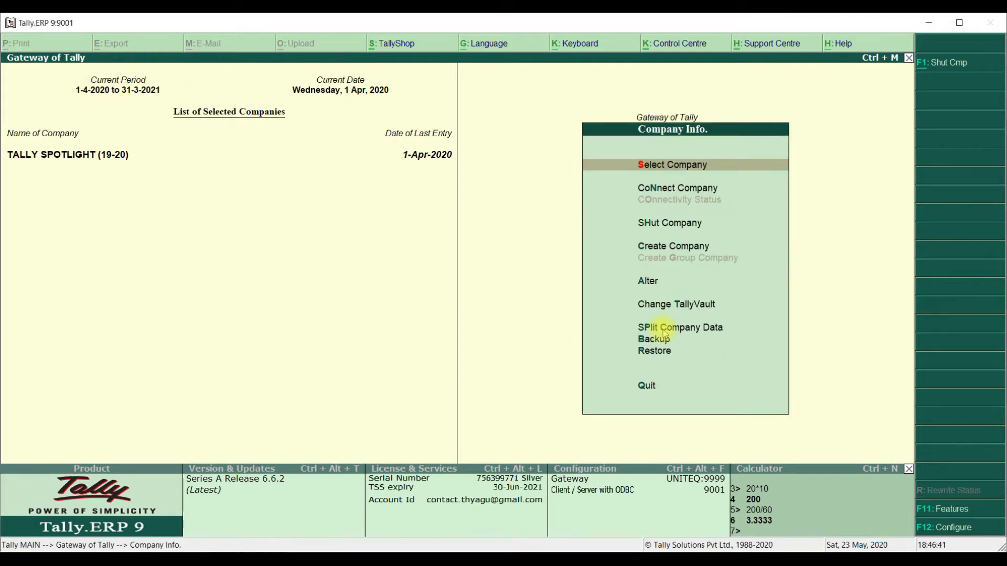
click(663, 330)
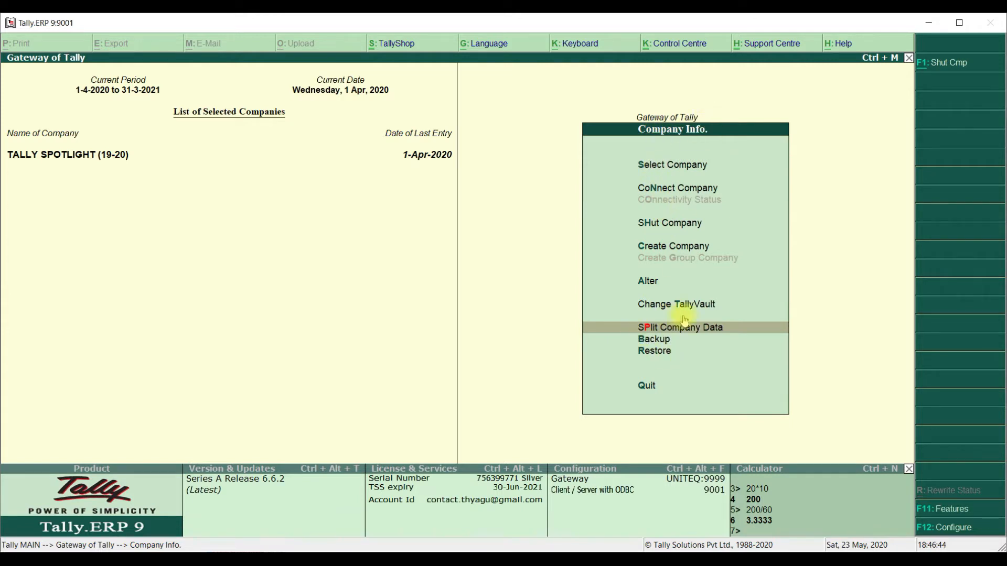
click(687, 330)
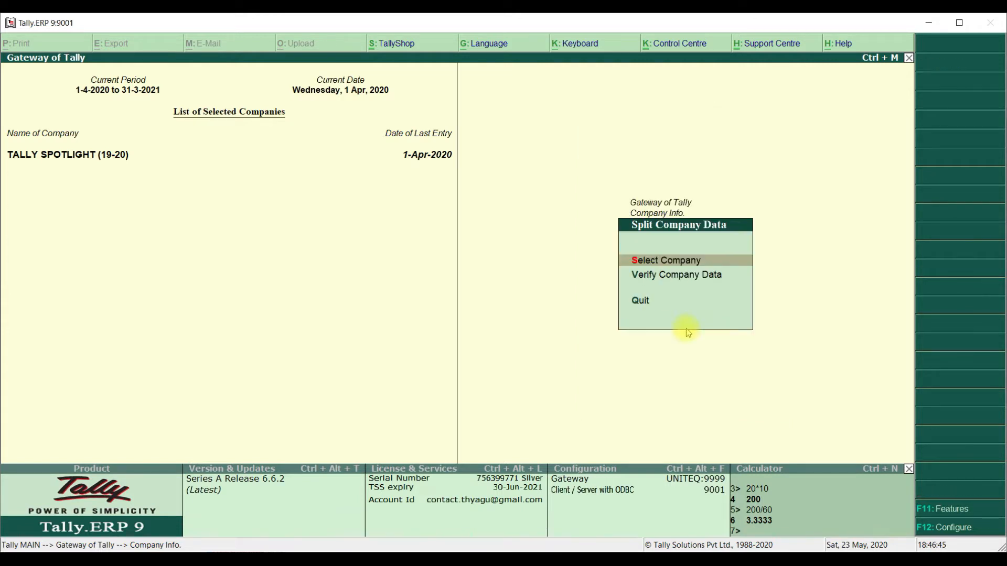
click(661, 278)
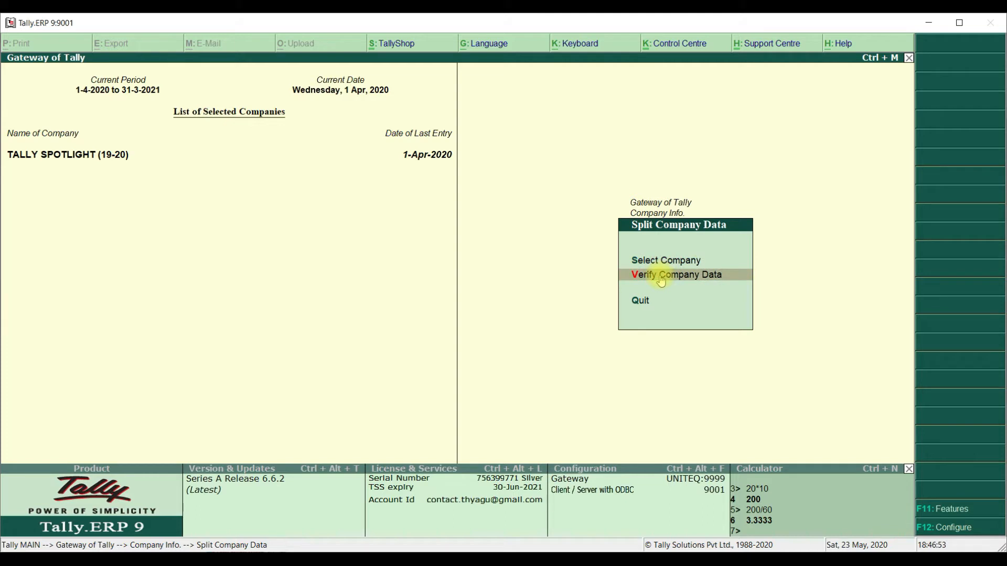
click(660, 278)
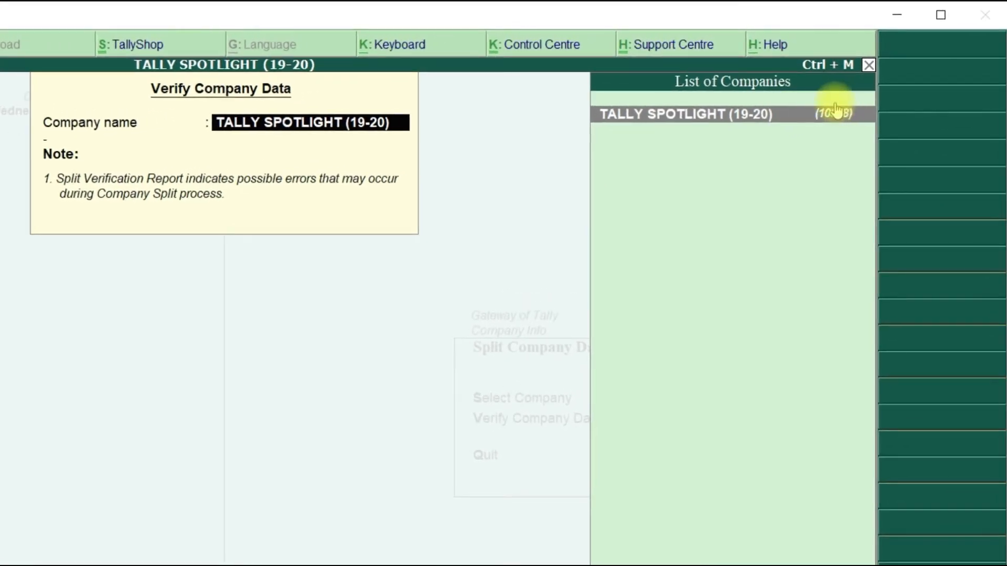
click(835, 112)
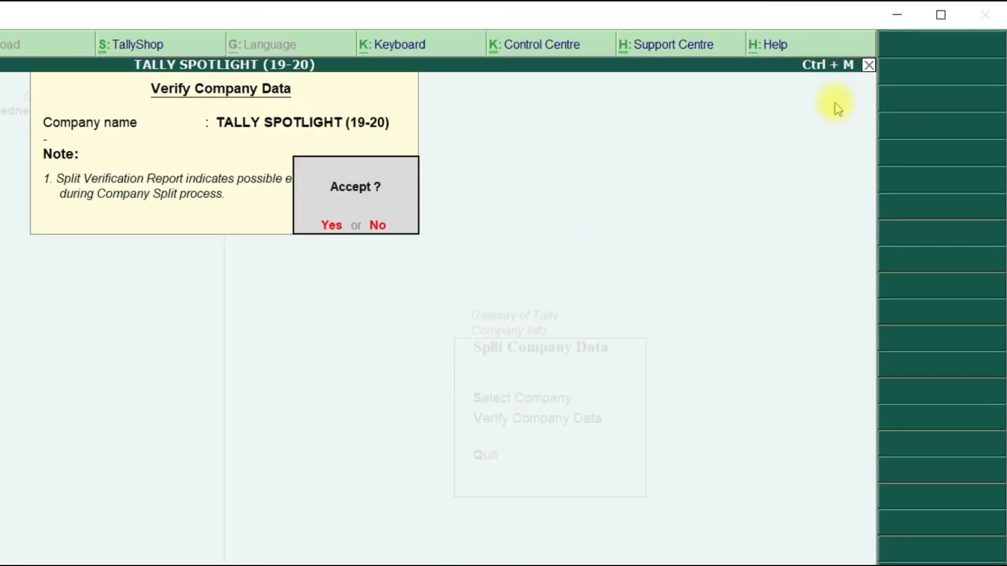
key(n)
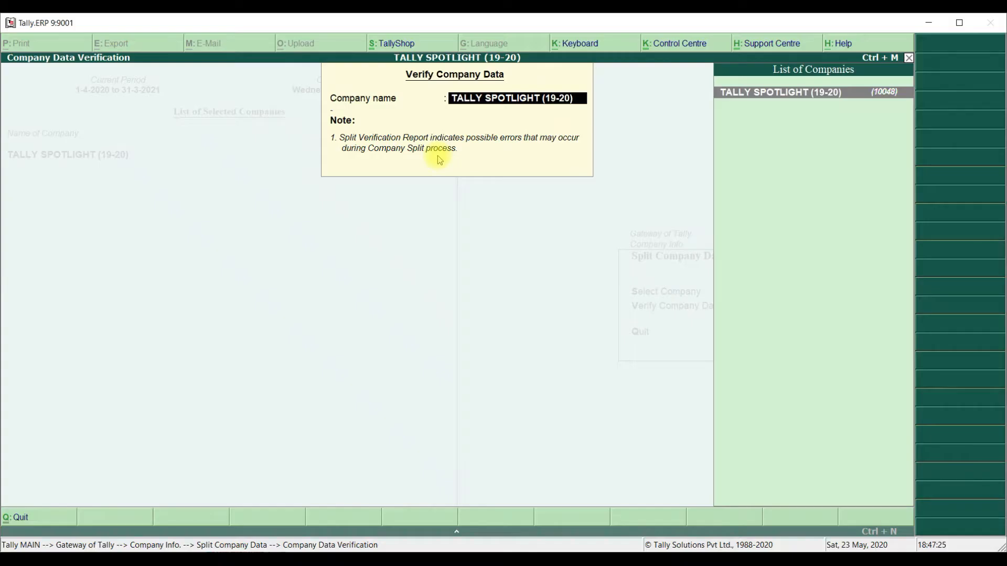
key(Return)
key(Return)
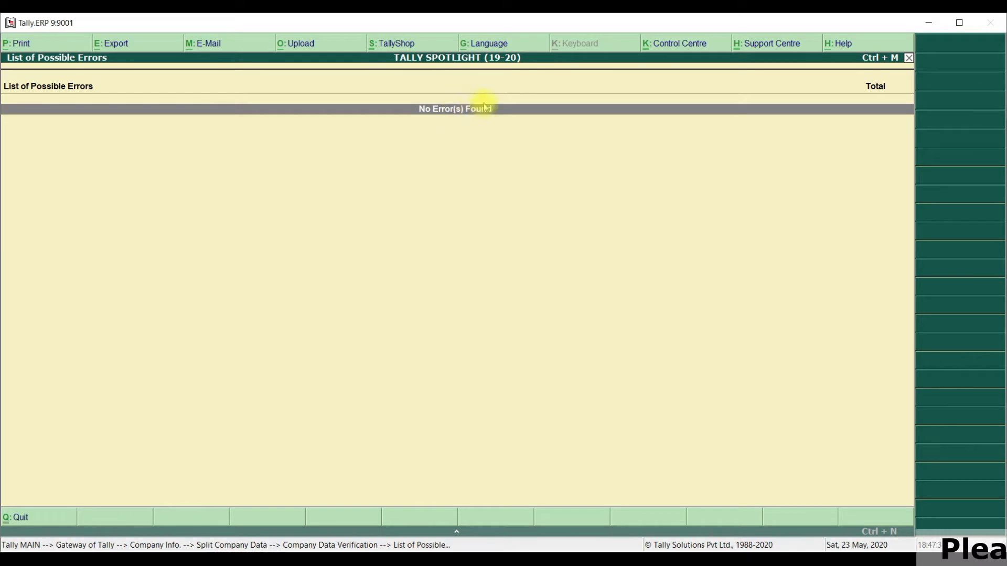
key(Escape)
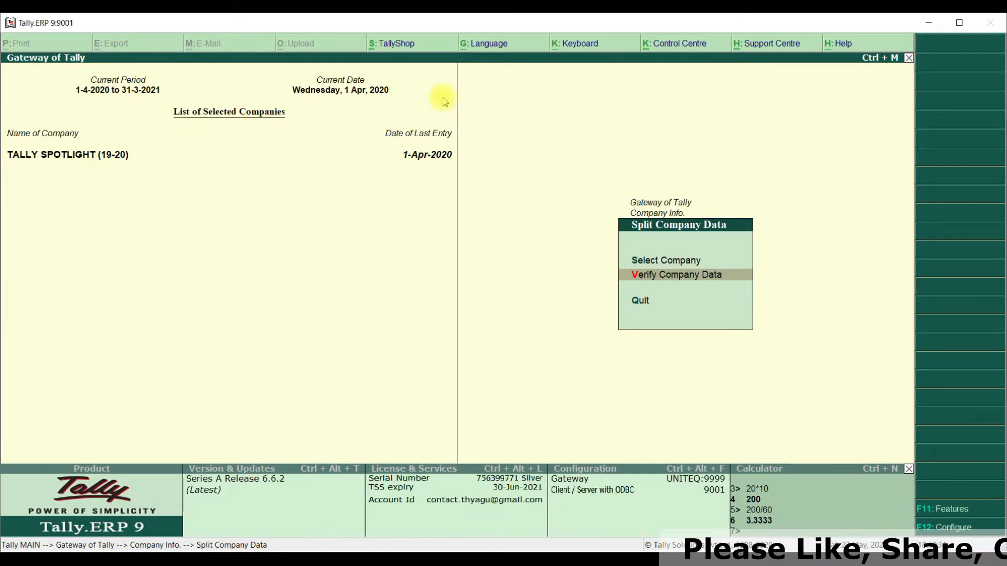
- Split the data of TALLY SPOTLIGHT (19-20) from 1-Apr-2020 and return to the Gateway of Tally
click(675, 261)
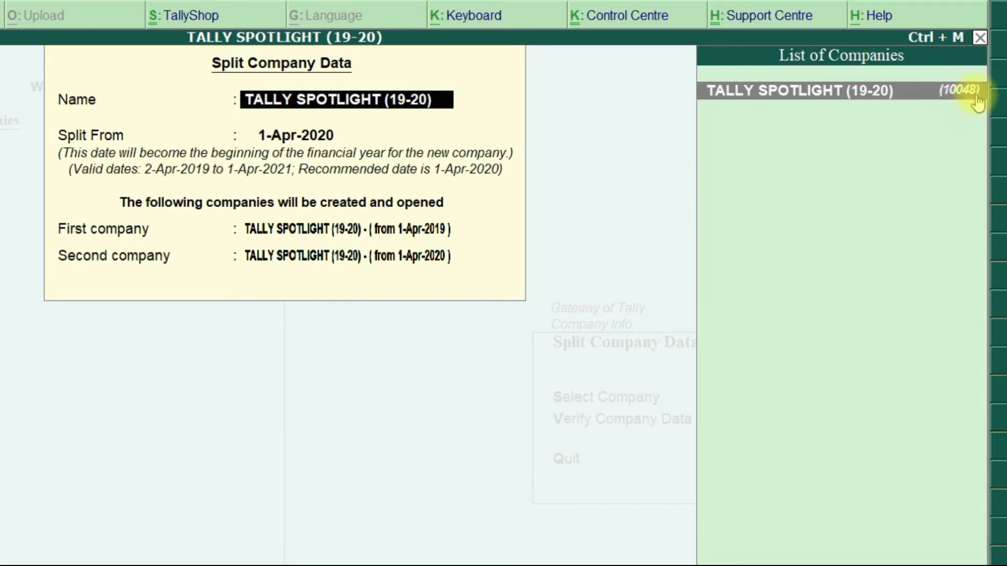
click(310, 137)
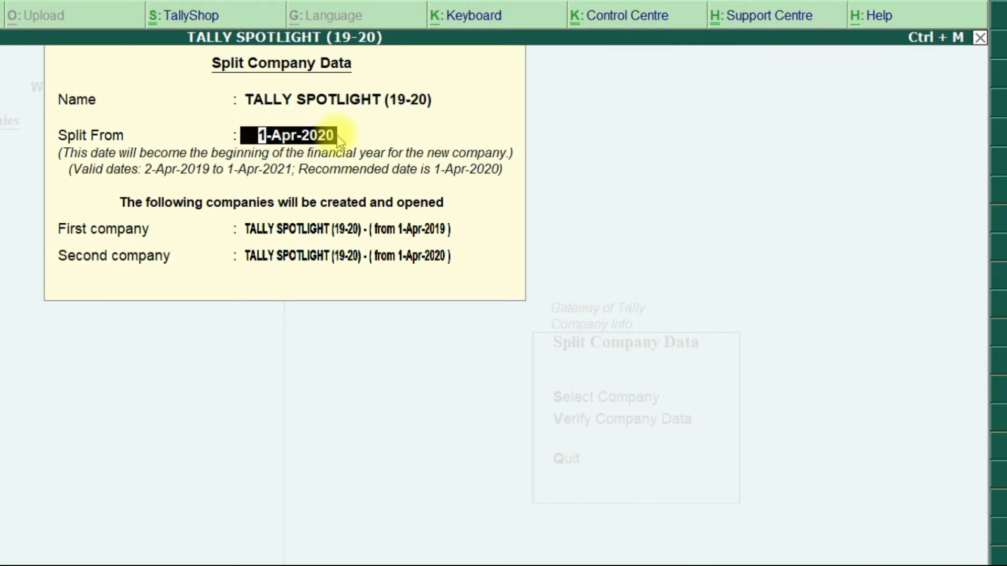
key(Return)
key(Escape)
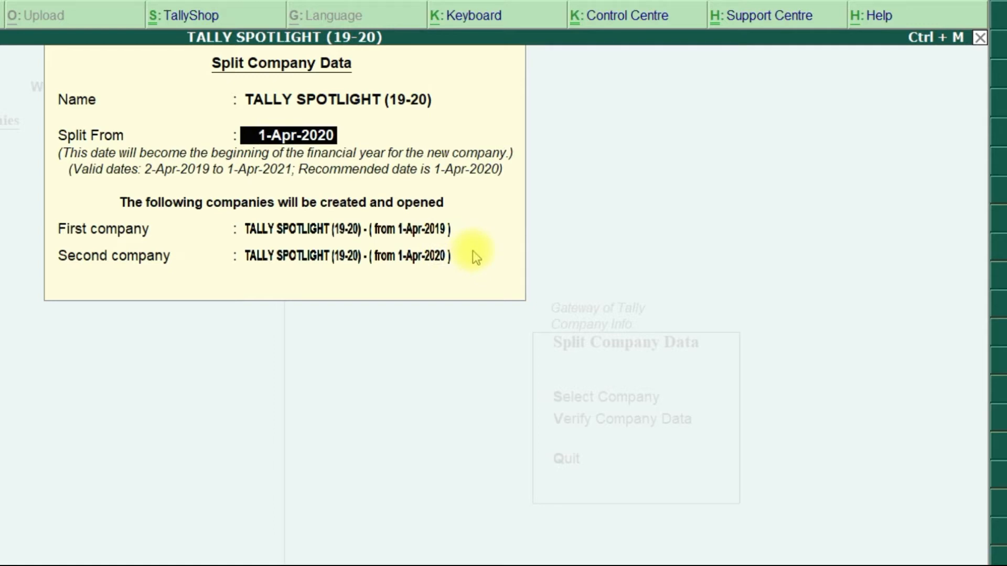
key(Return)
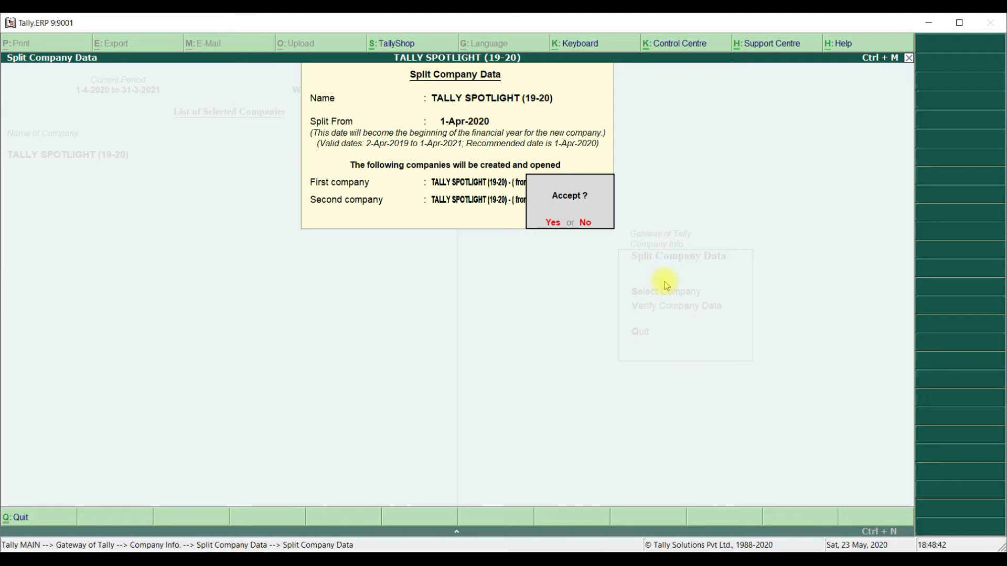
click(553, 224)
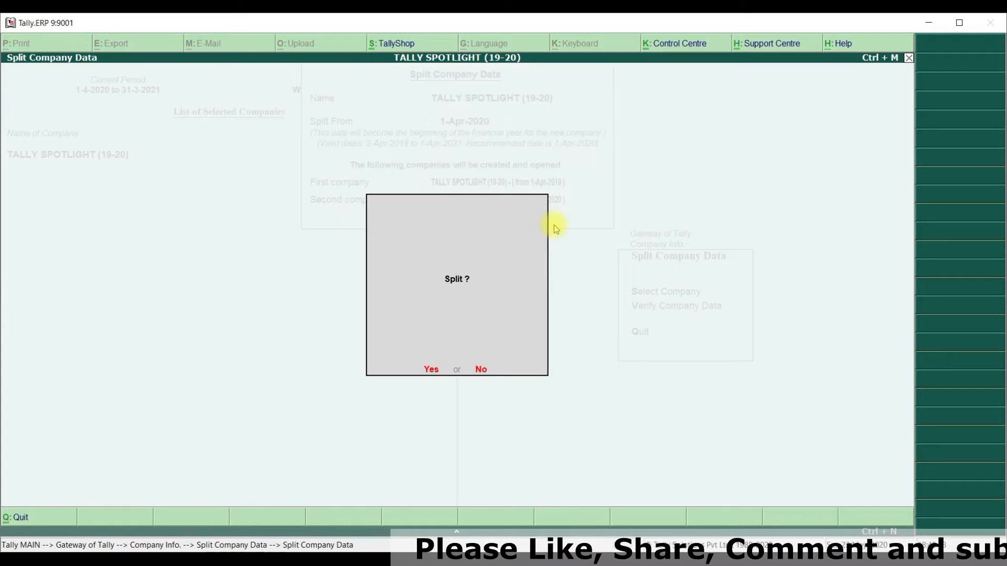
click(431, 370)
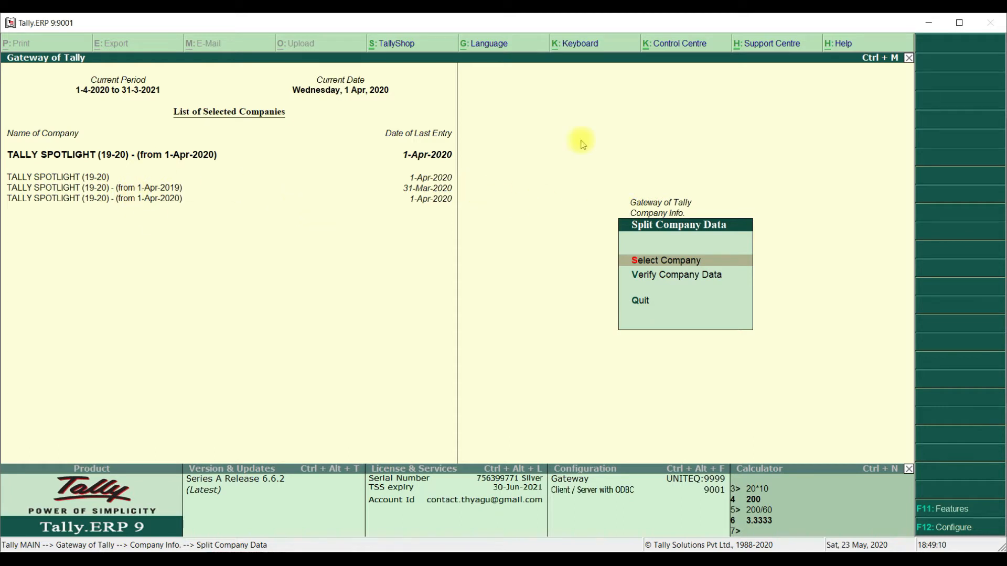
key(Escape)
key(Escape)
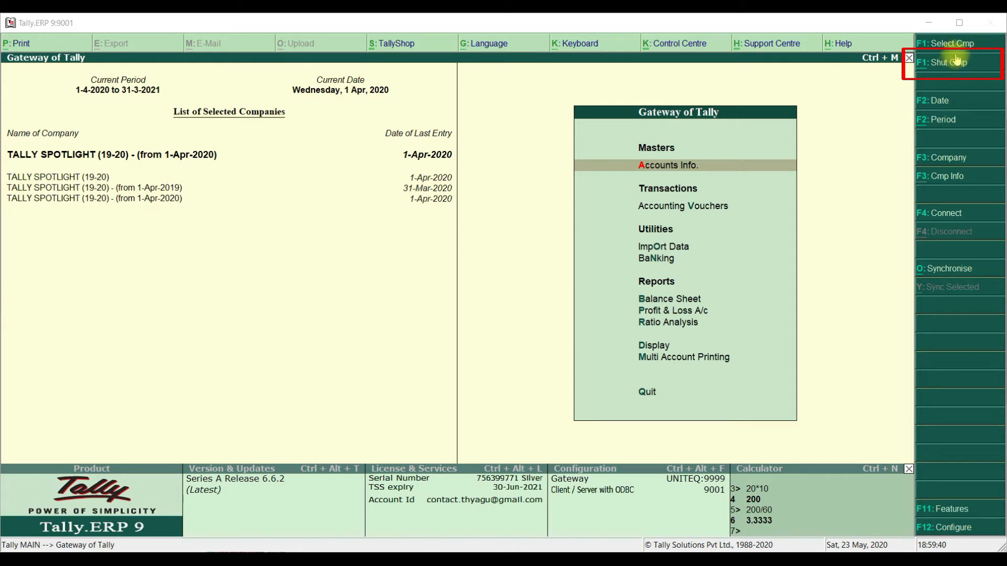
- Shut the original unsplit company TALLY SPOTLIGHT (19-20)
click(953, 63)
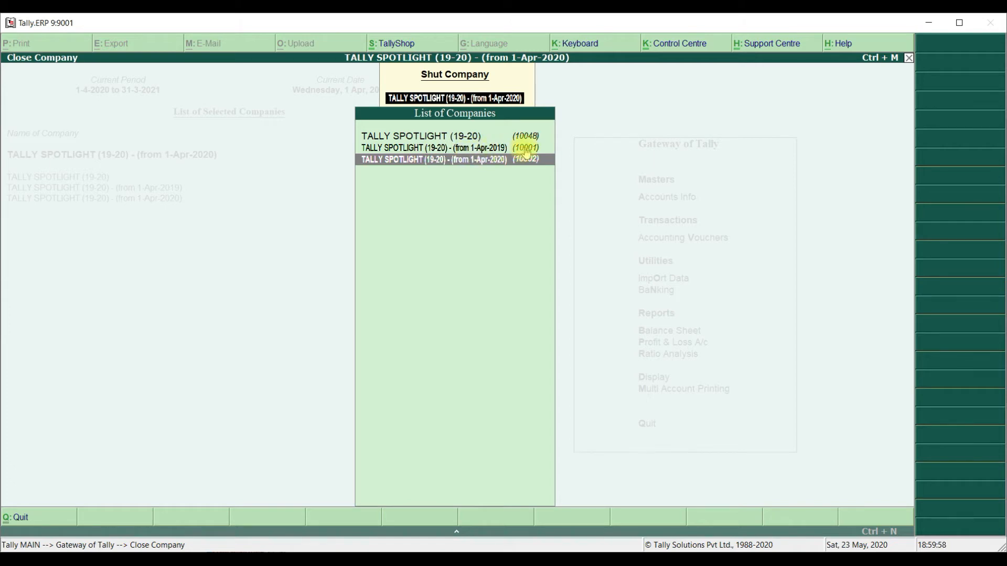
click(465, 137)
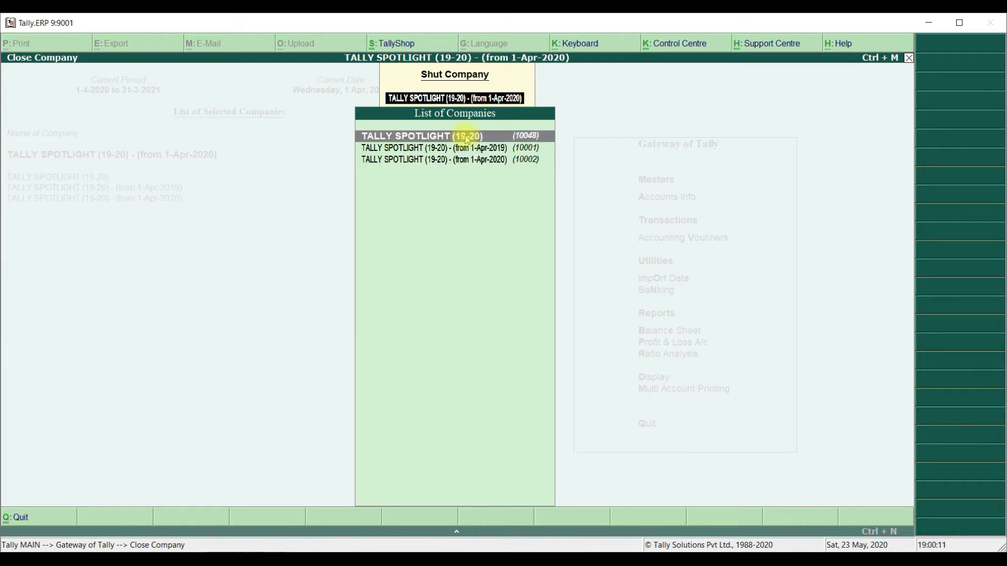
click(467, 138)
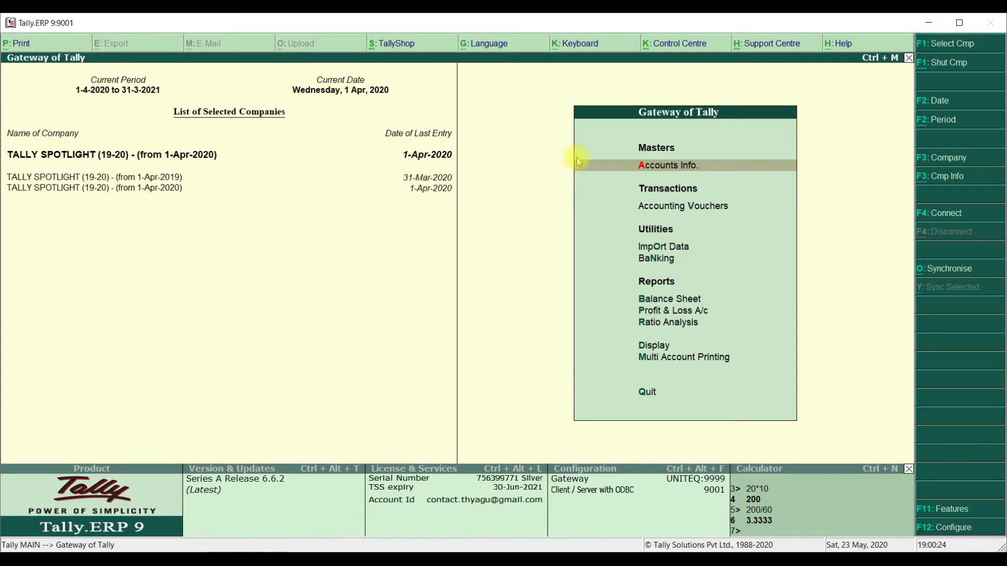
- Alter the split company that starts from 1-Apr-2020, renaming it TALLY SPOTLIGHT (2020-2021), and save it
click(961, 178)
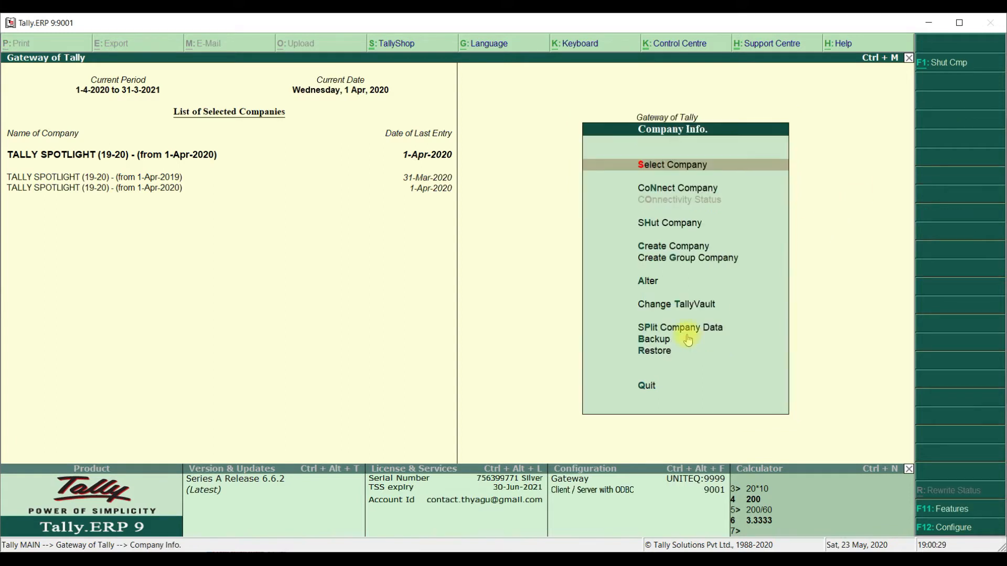
click(647, 282)
click(646, 282)
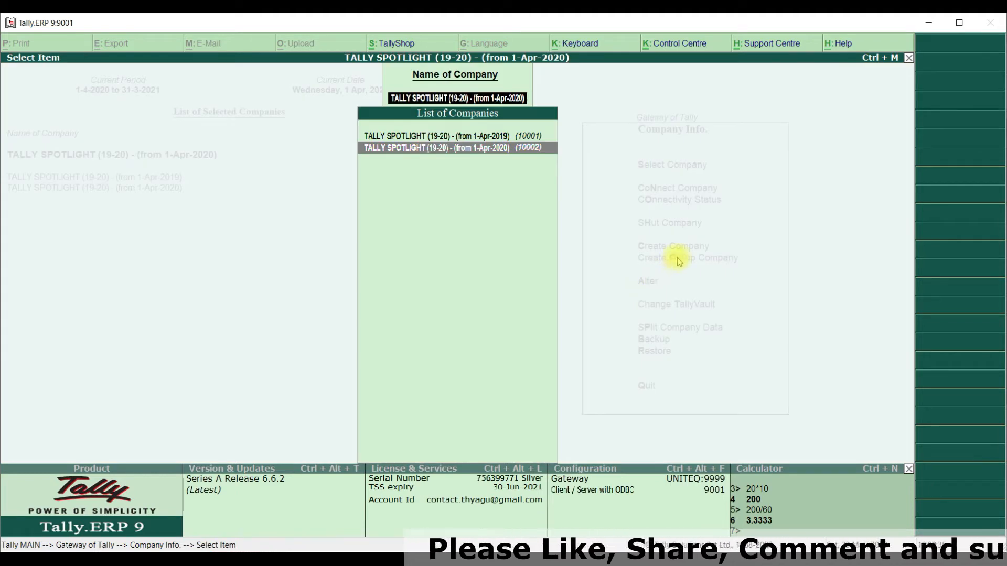
click(495, 149)
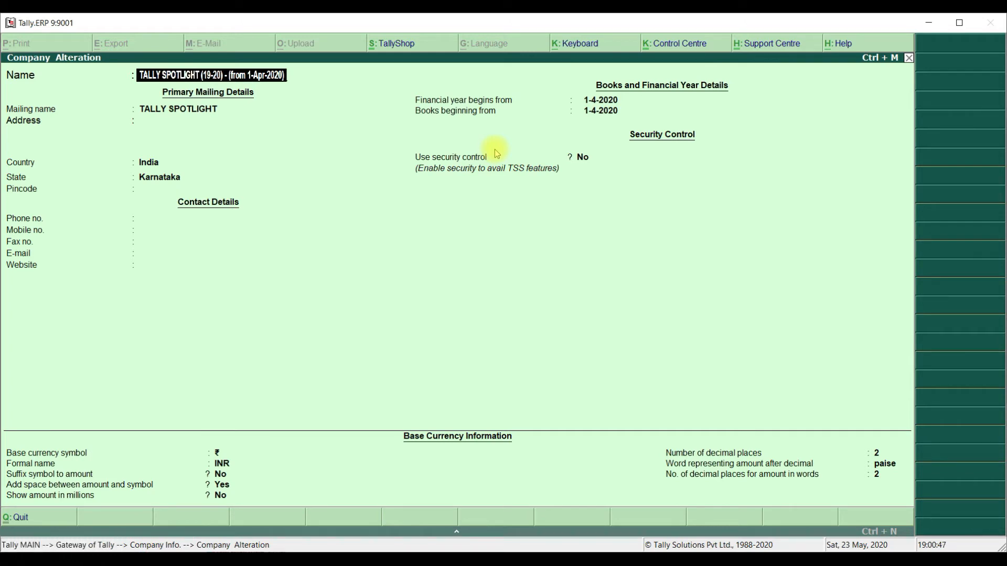
key(BackSpace)
key(BackSpace)
key(BackSpace)
key(BackSpace)
key(BackSpace)
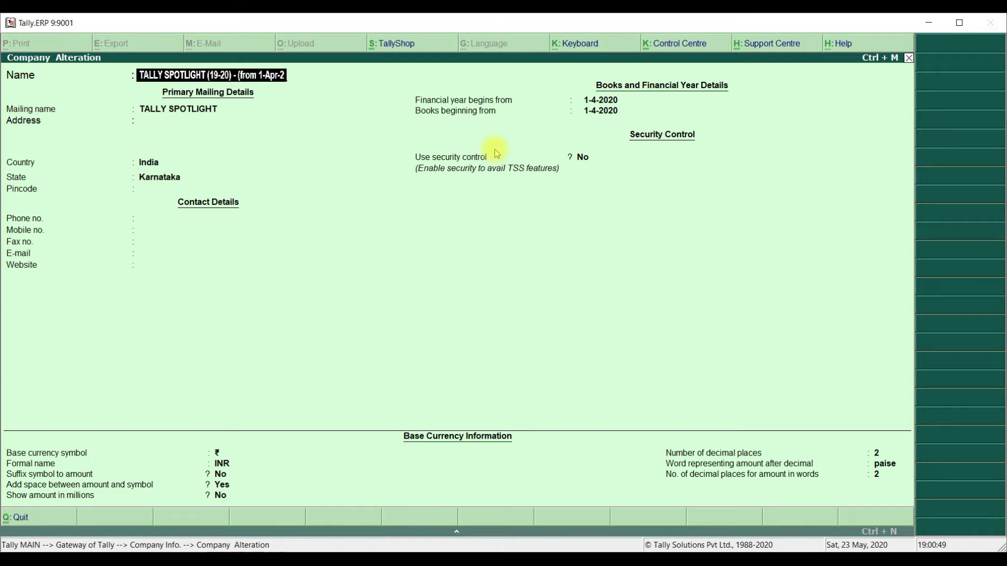
key(BackSpace)
key(BackSpace)
key(BackSpace)
key(BackSpace)
key(BackSpace)
key(BackSpace)
key(BackSpace)
key(BackSpace)
key(BackSpace)
key(BackSpace)
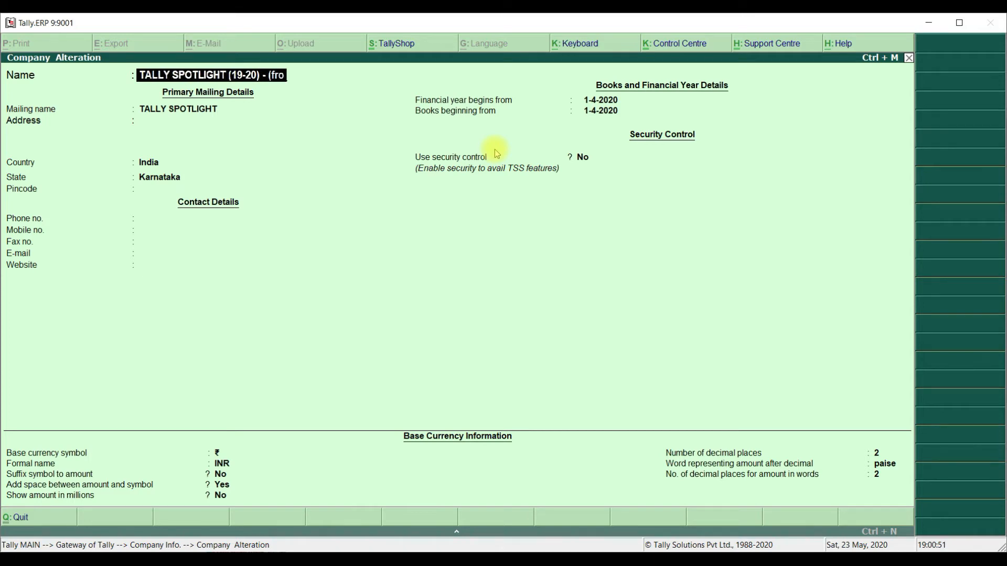
key(BackSpace)
key(BackSpace)
key(BackSpace)
key(BackSpace)
key(BackSpace)
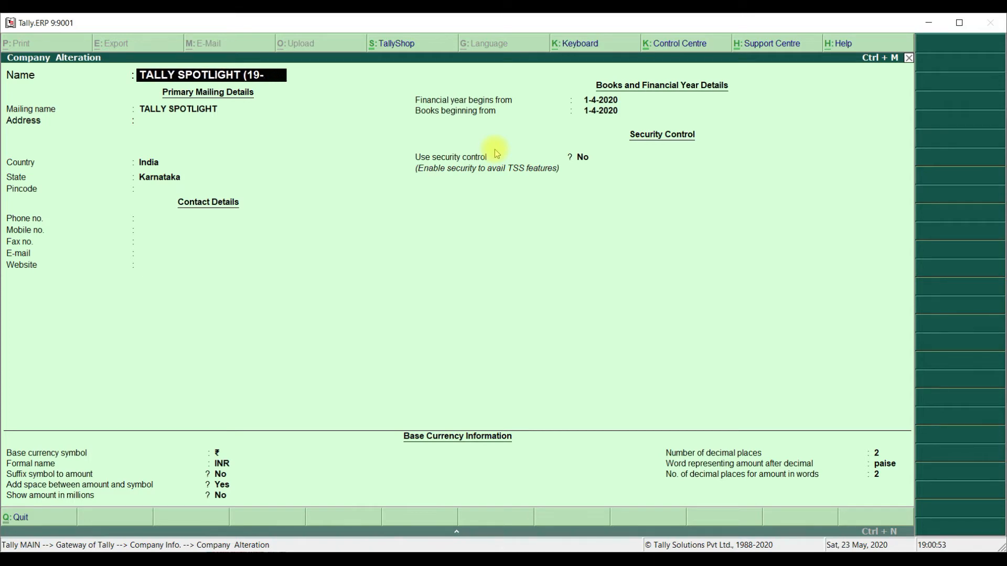
text(2020-2021))
key(Return)
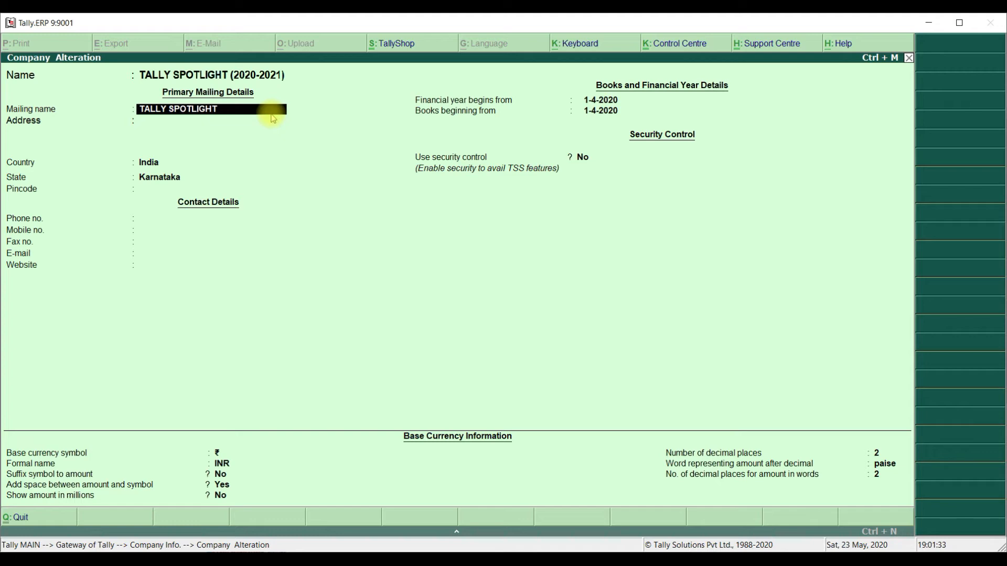
key(Return)
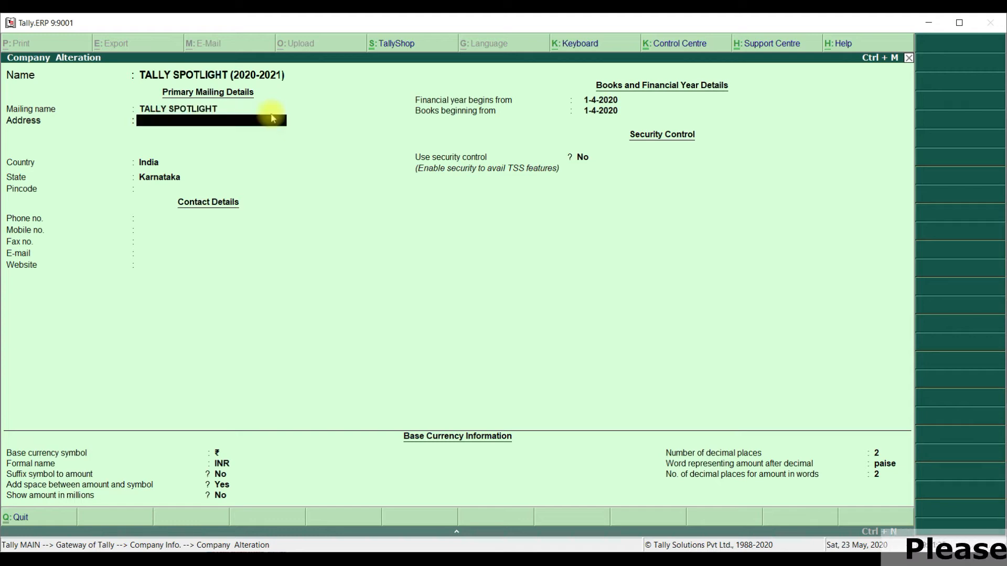
key(Return)
key(ctrl+a)
key(Return)
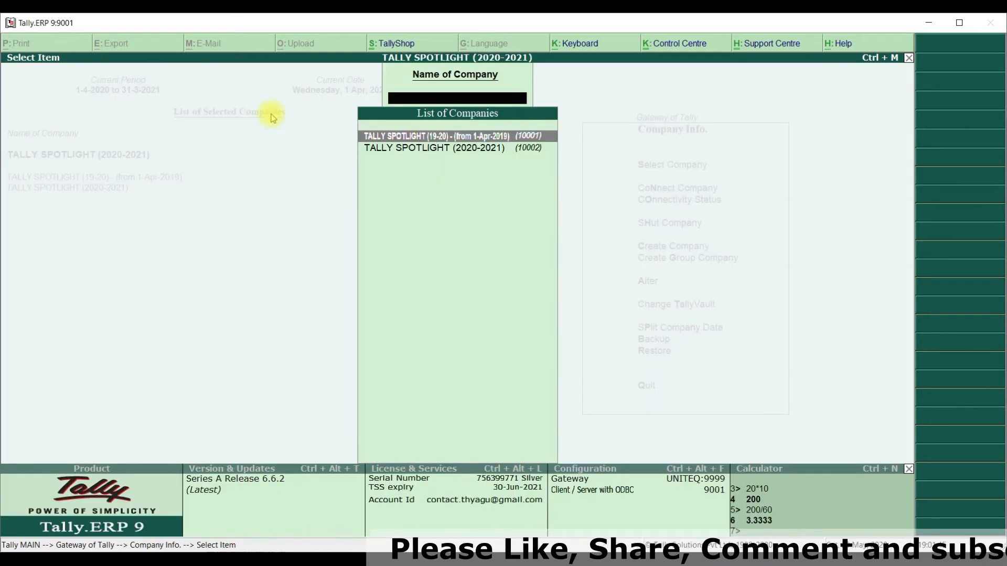
- Rename the split company that starts from 1-Apr-2019 as TALLY SPOTLIGHT (19-20) and return to the Gateway of Tally
key(Down)
key(Up)
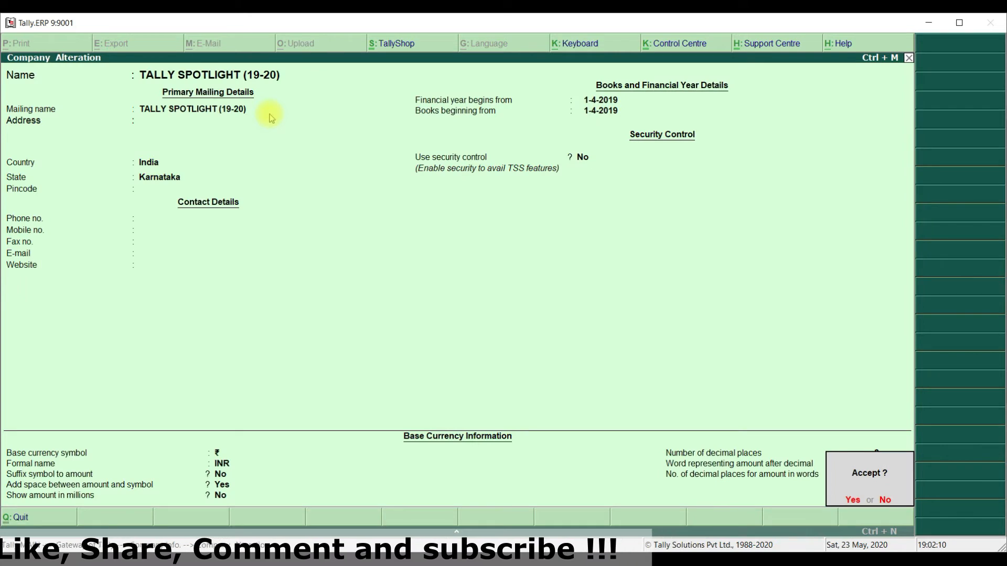
key(Return)
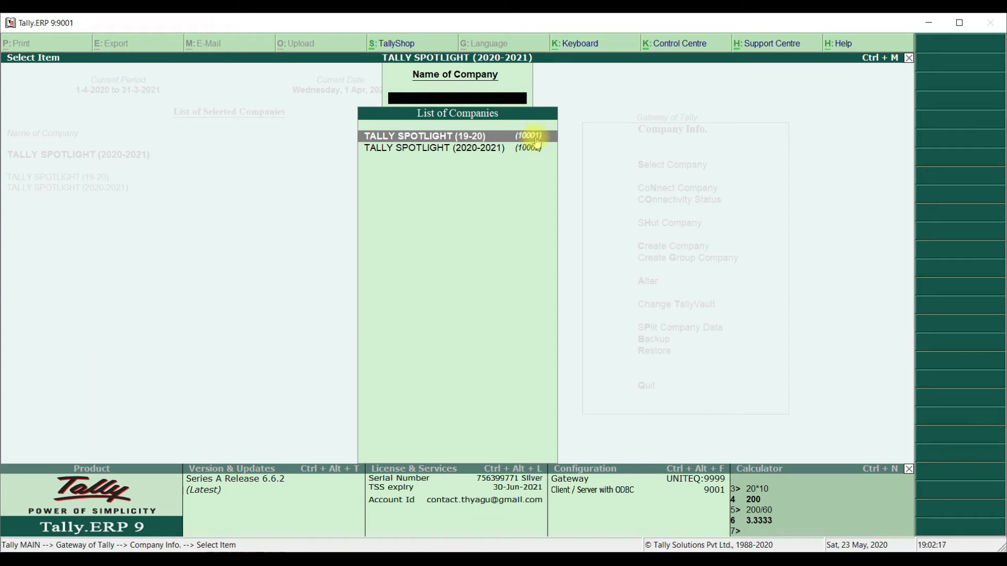
key(Escape)
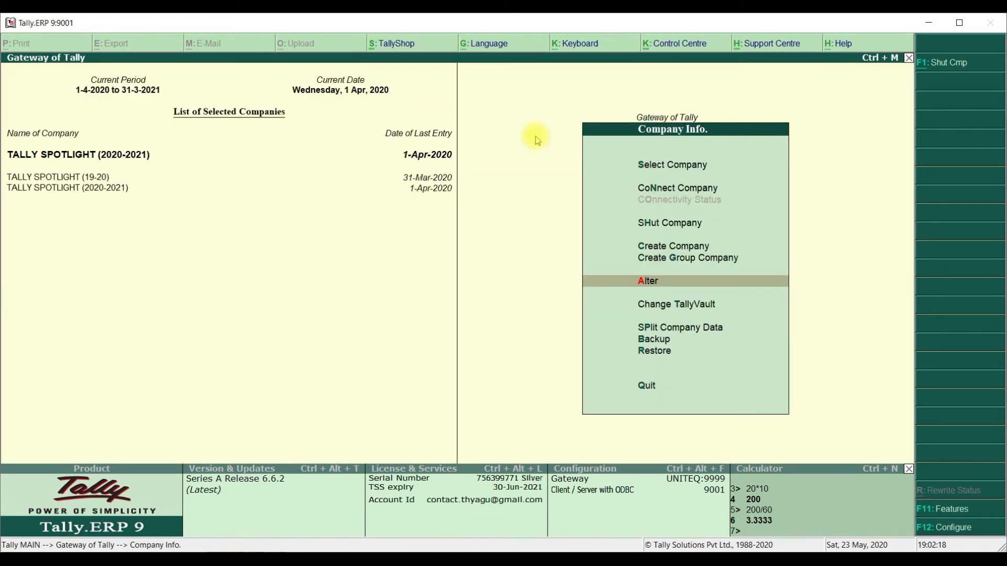
click(909, 57)
- Look up the original company's data path in Tally and open E:\Tally\Tally.ERP9rel6.6.2\Data in File Explorer
click(930, 46)
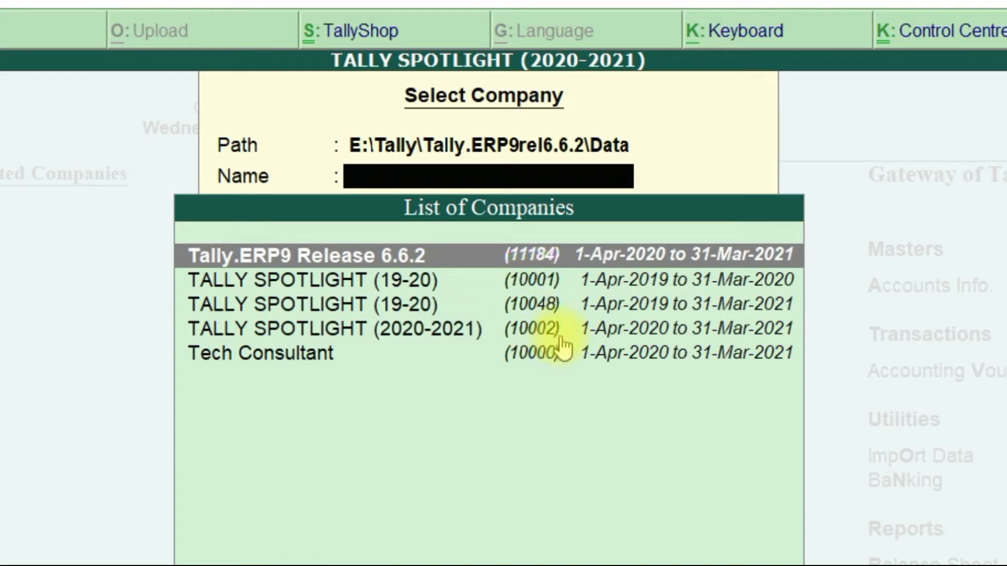
click(535, 304)
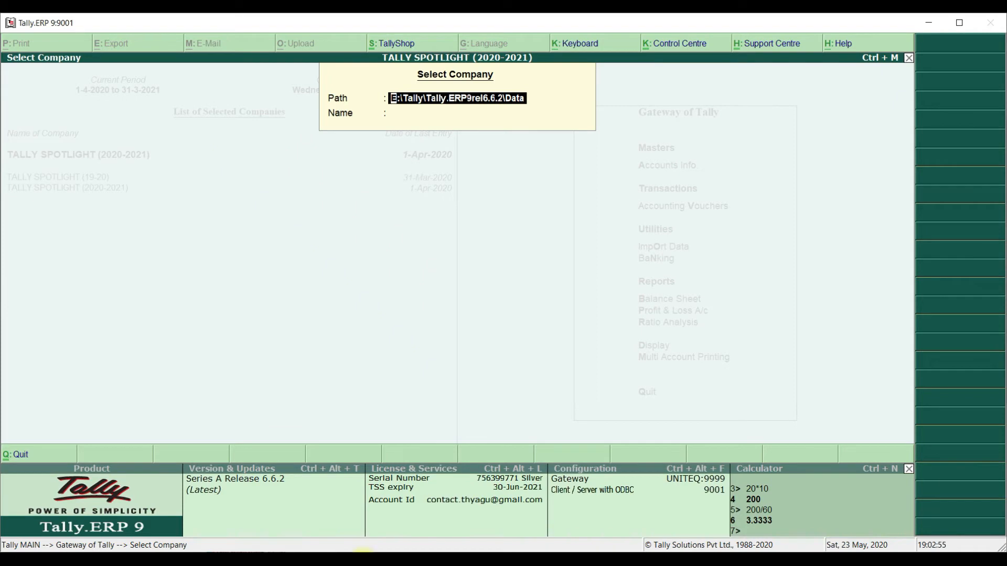
key(alt+Tab)
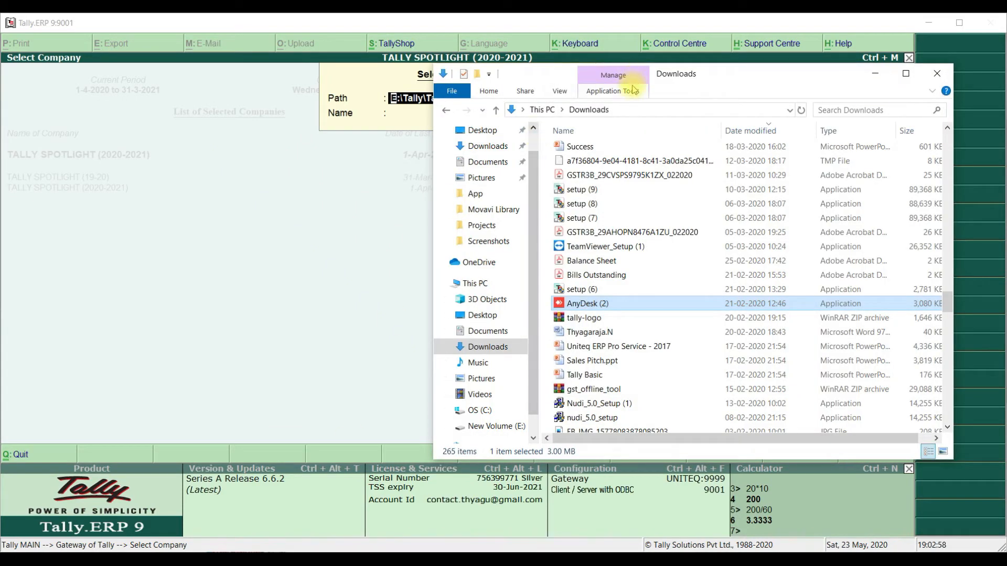
click(628, 109)
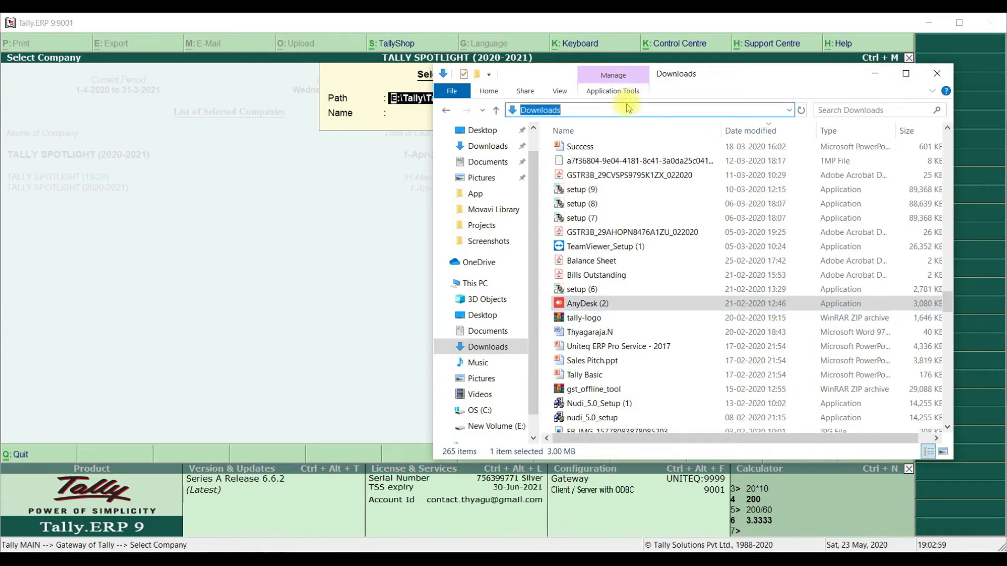
text(E:\Tally\Tally.ERP9rel6.6.2\Data)
key(Return)
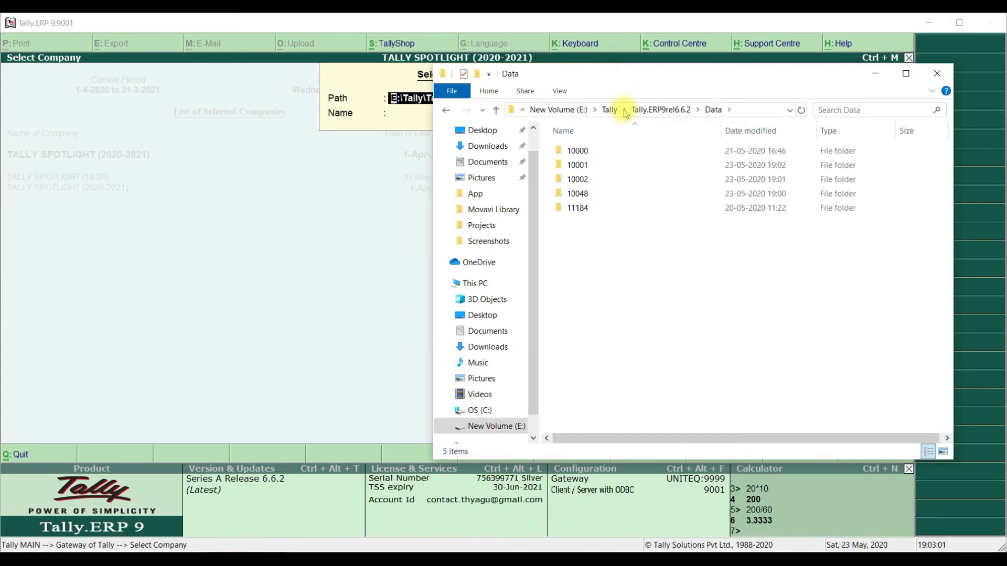
- Rename the original company's data folder 10048 to 10048backup and switch back to Tally
click(585, 195)
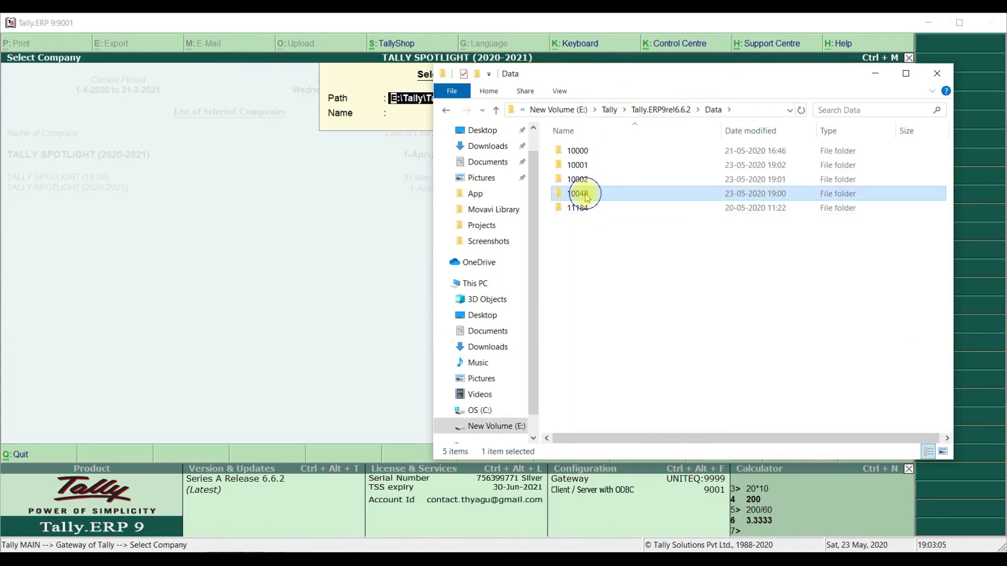
right_click(585, 196)
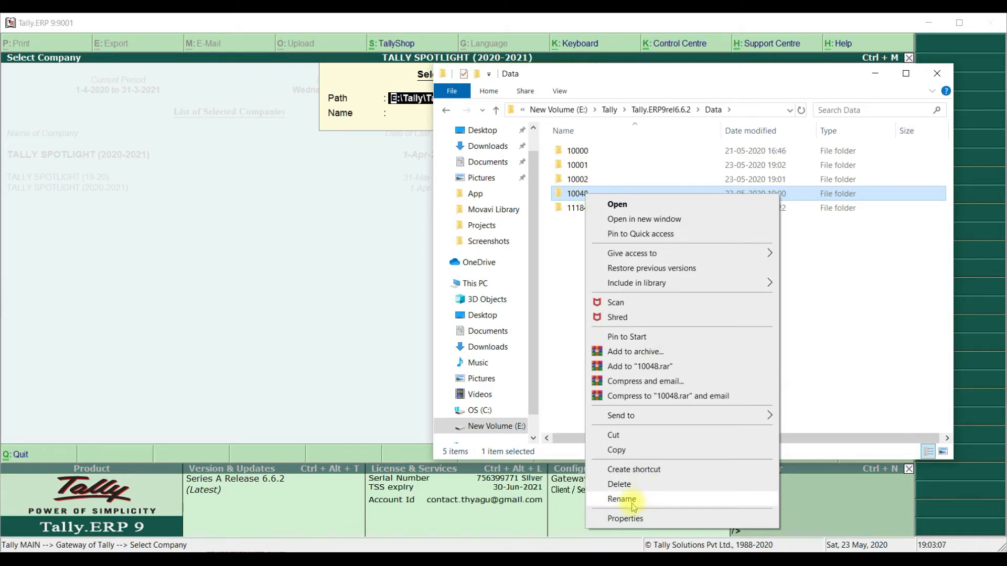
click(631, 499)
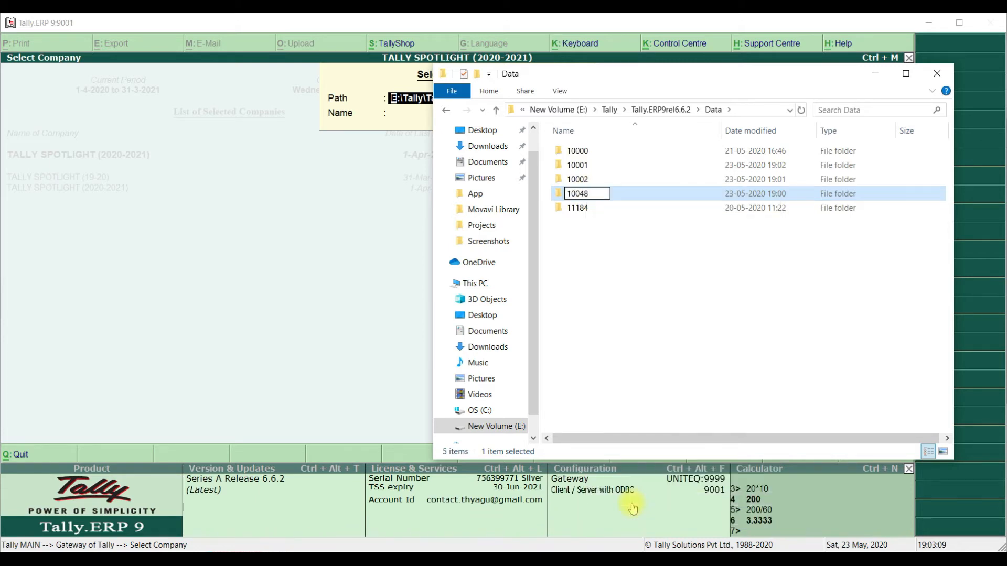
text(base)
key(BackSpace)
key(BackSpace)
key(BackSpace)
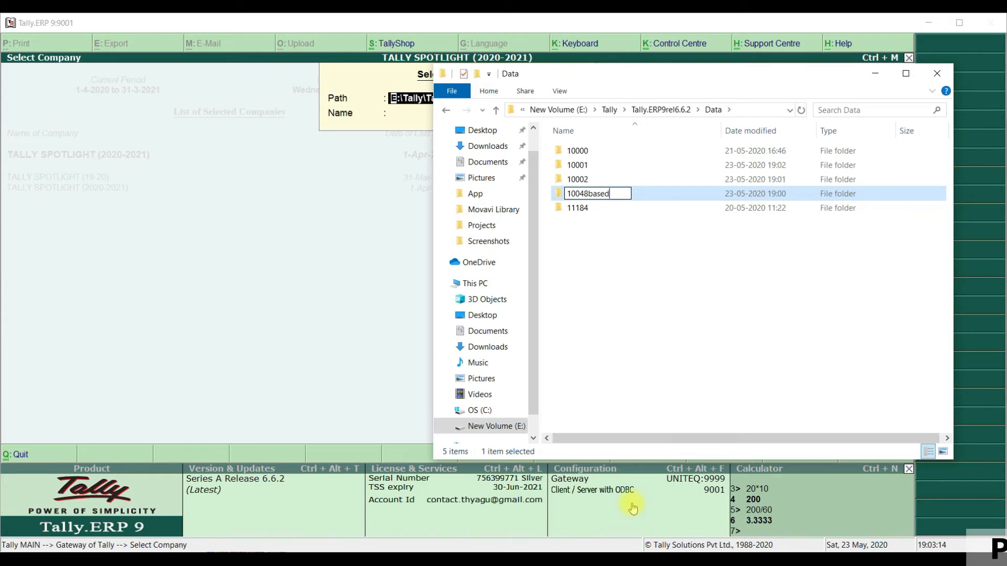
text(ackup)
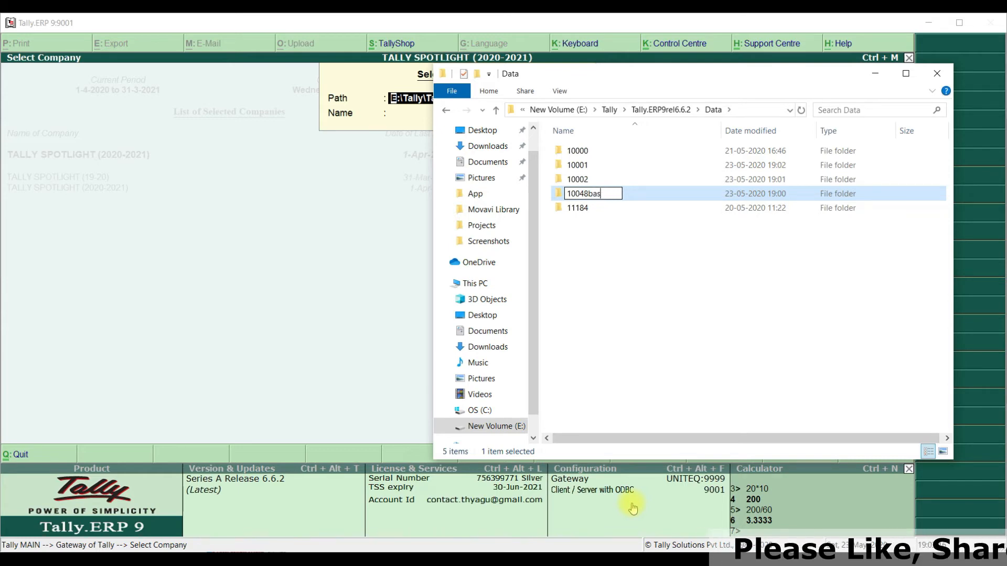
click(388, 225)
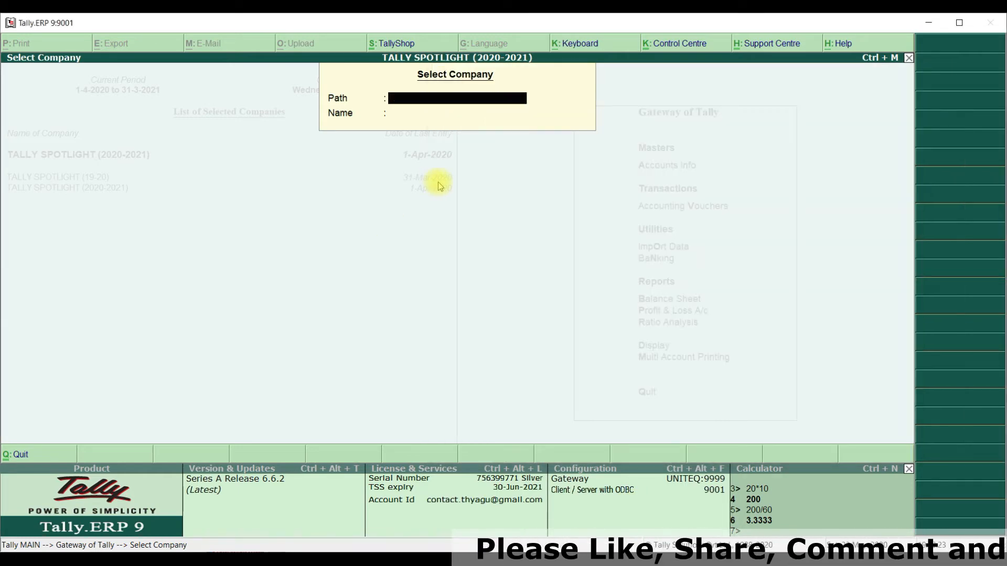
- Reload the company selection list, compare the two split companies and their periods, and select TALLY SPOTLIGHT (2020-2021)
key(Escape)
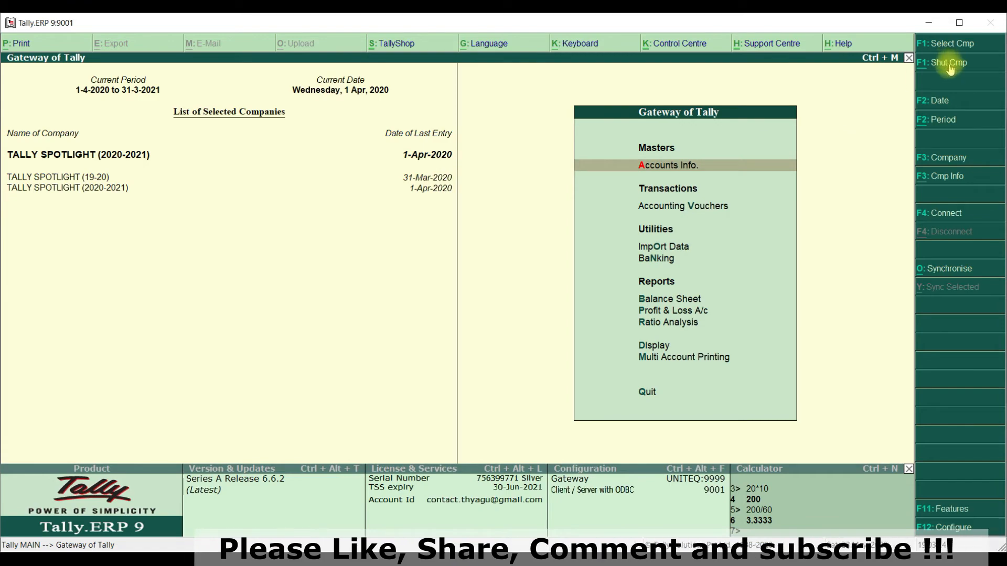
click(949, 43)
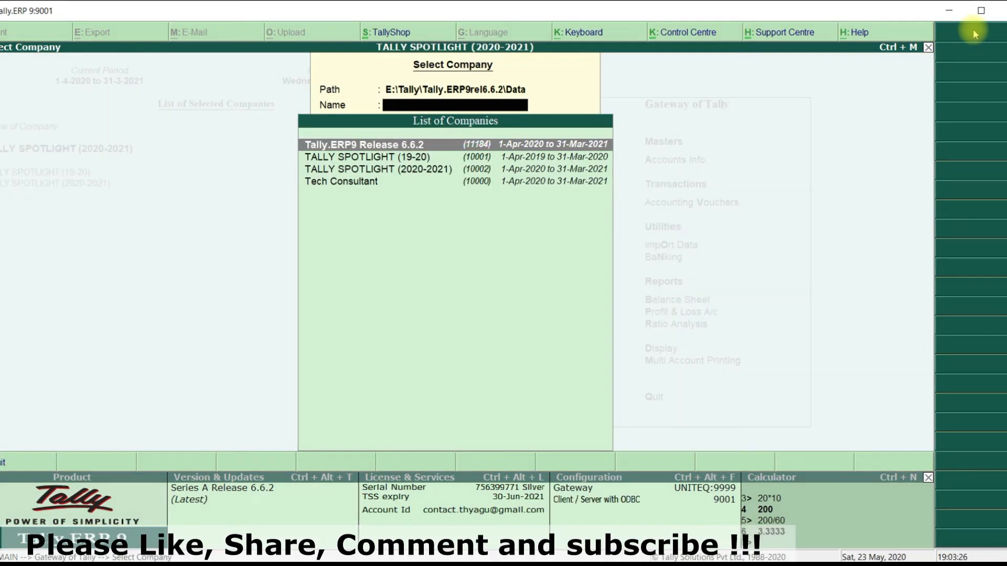
key(Down)
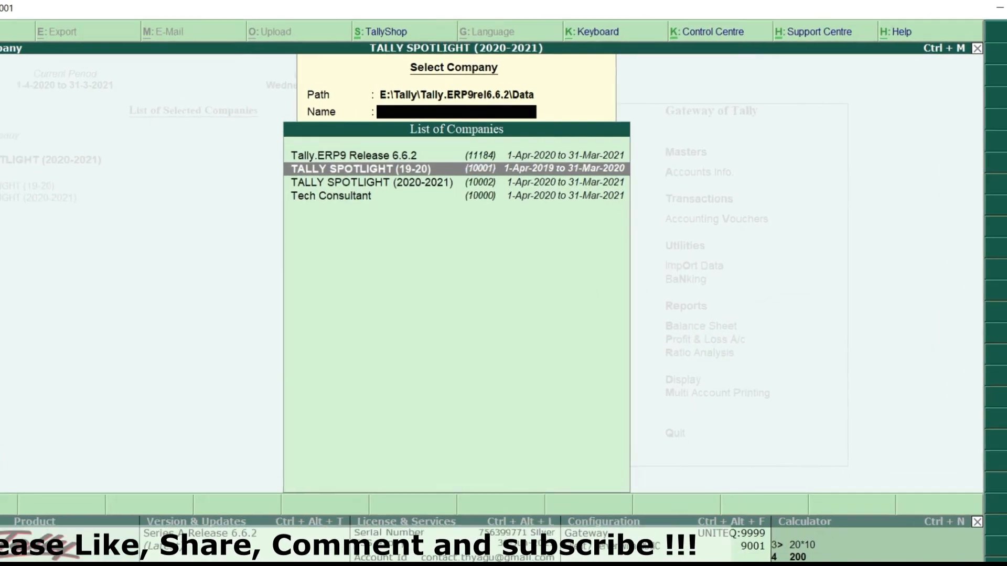
key(Up)
key(Down)
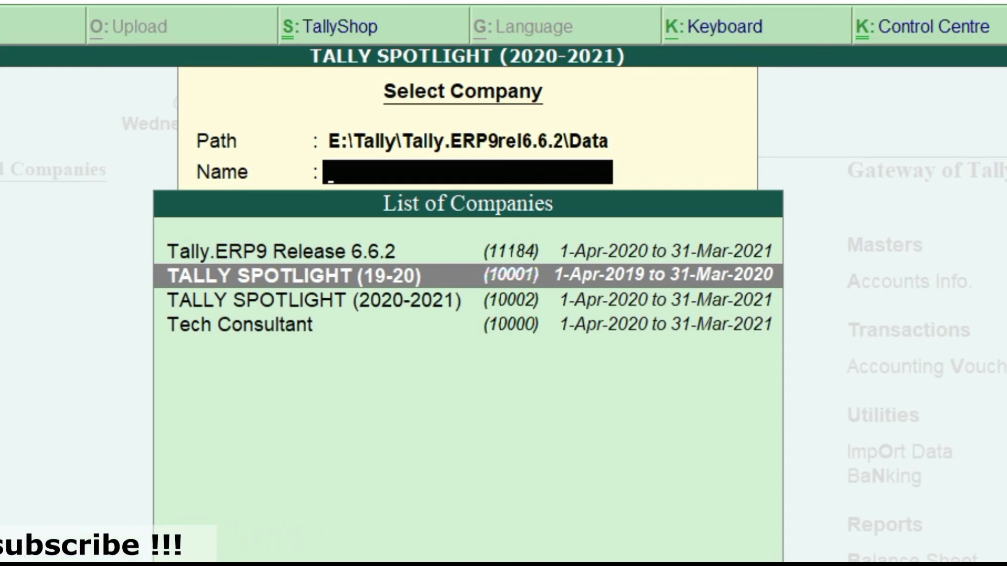
key(Down)
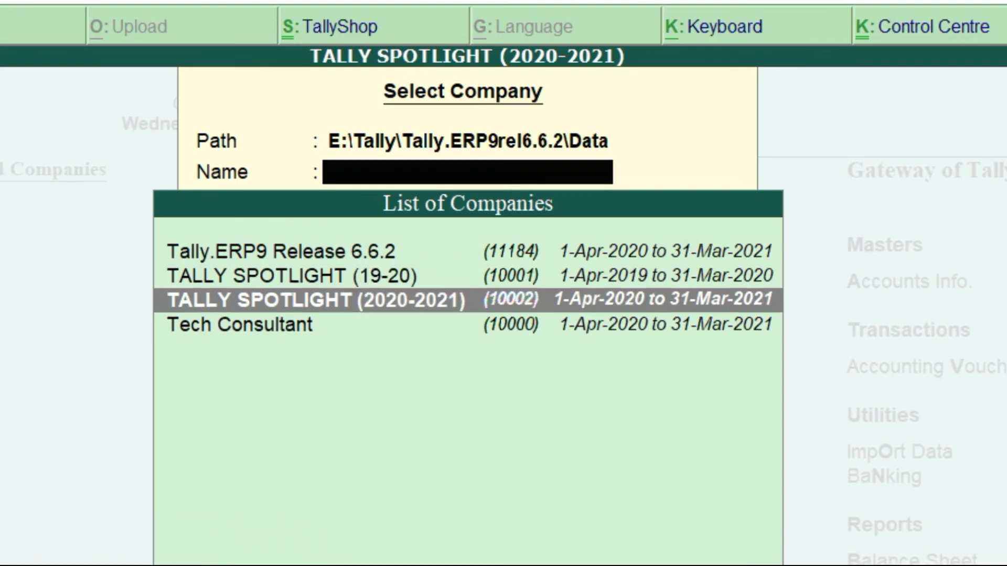
key(Up)
key(Down)
key(Up)
key(Down)
key(Up)
key(Down)
key(Up)
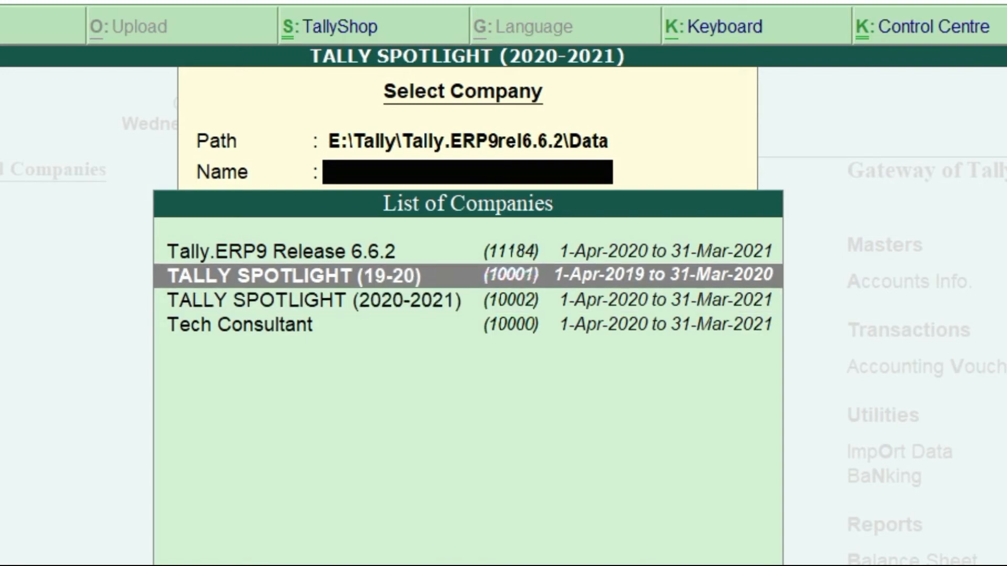
key(Down)
key(Return)
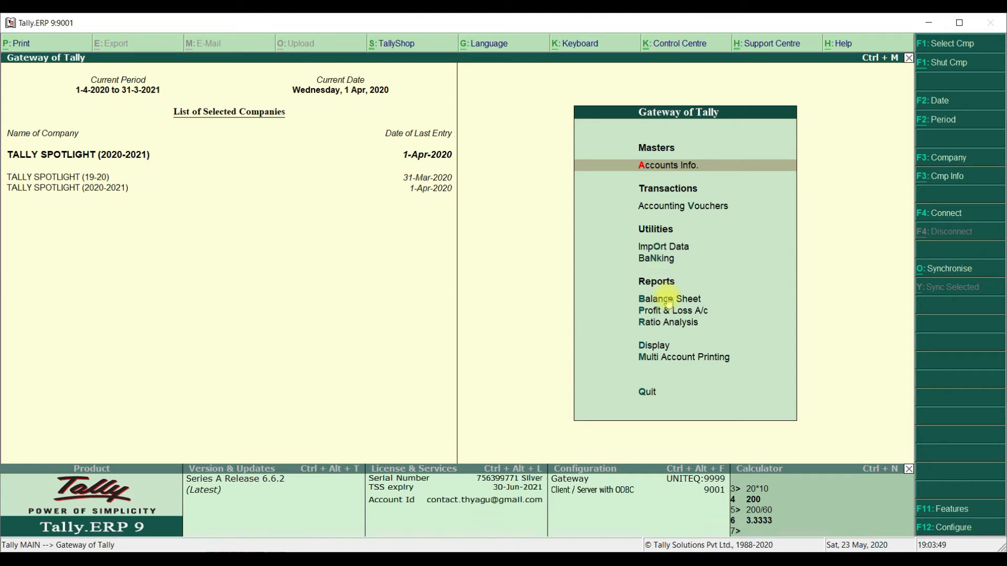
- Display the Trial Balance of TALLY SPOTLIGHT (2020-2021)
click(662, 351)
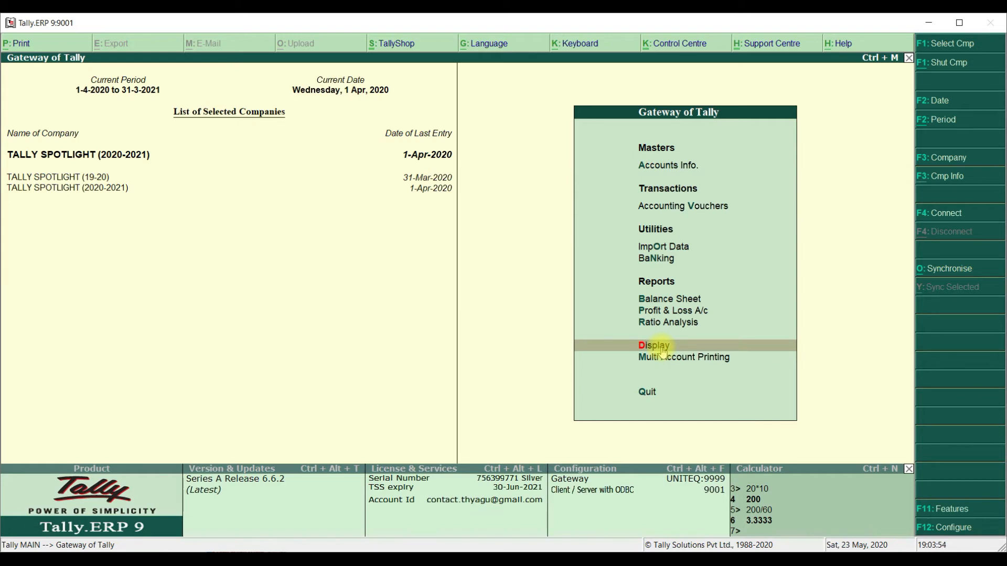
click(661, 350)
key(Return)
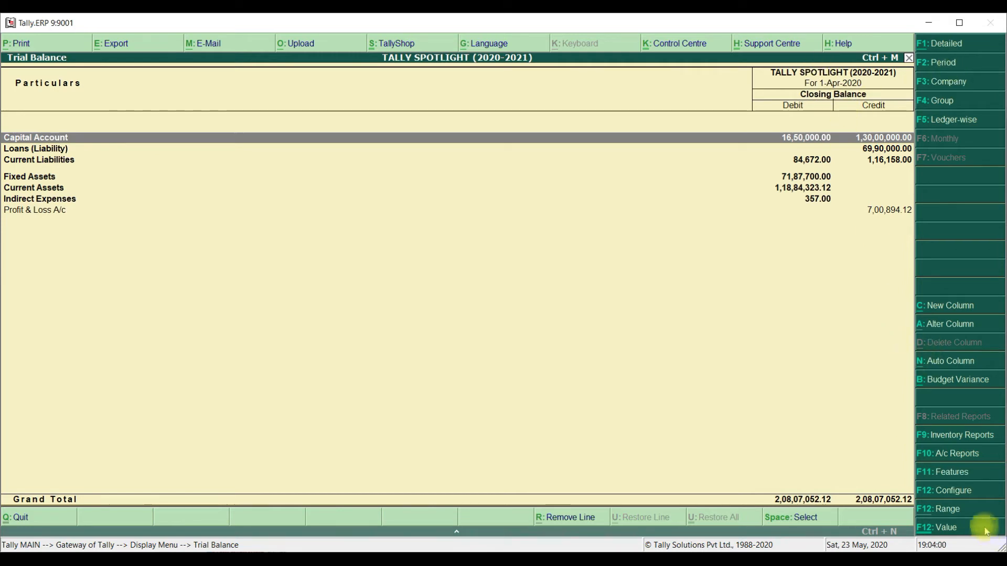
- Configure the Trial Balance with Show Opening Balances set to Yes and Show Closing Balances set to No
click(964, 490)
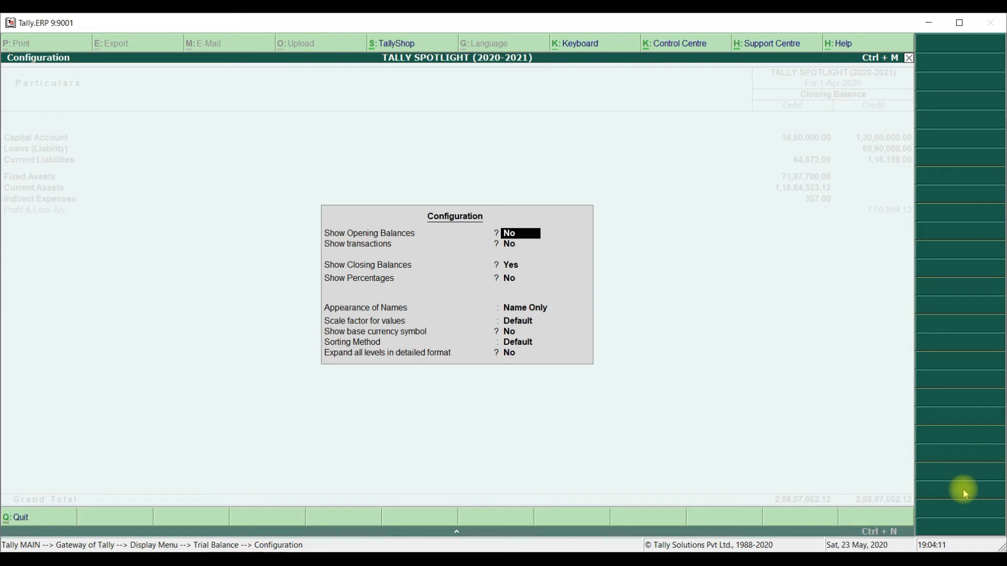
text(u)
key(Return)
key(Return)
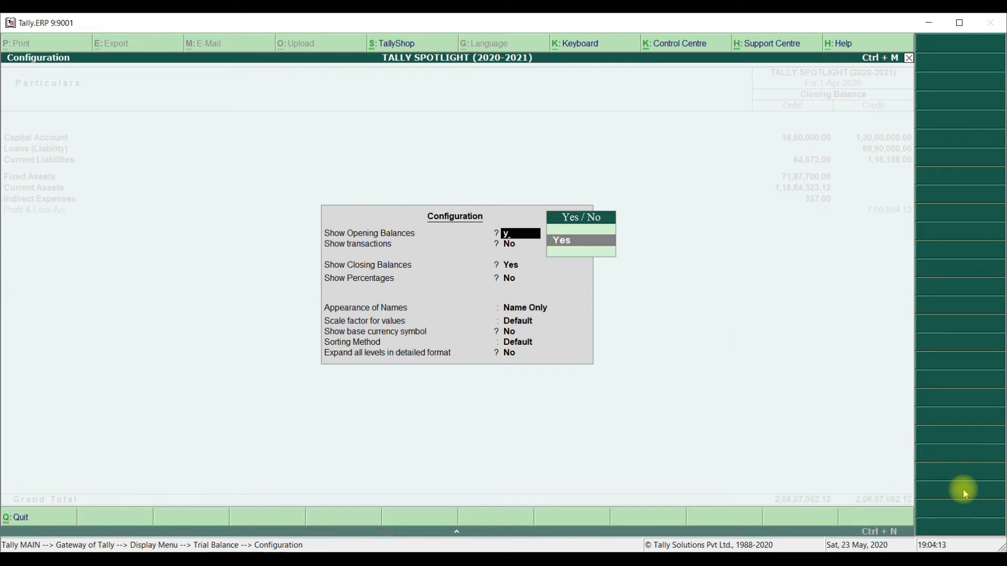
key(Return)
key(Return)
key(Return)
key(Up)
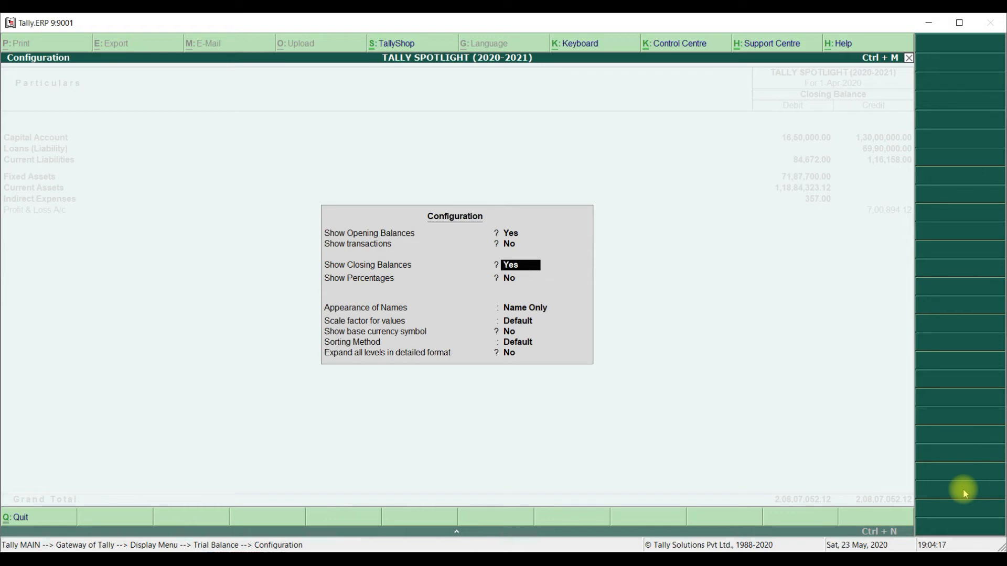
text(n)
key(Return)
key(ctrl+a)
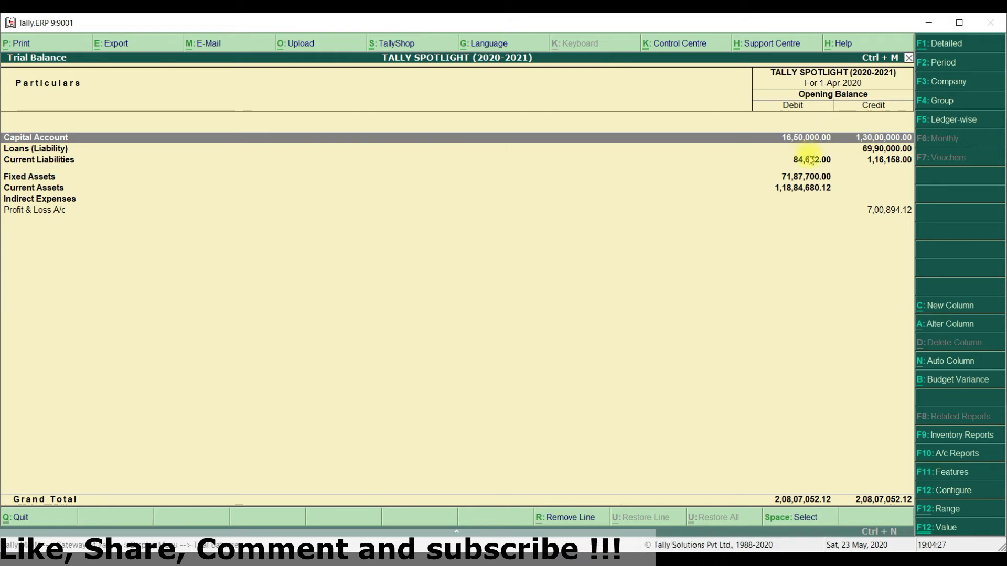
- Expand the Trial Balance to the detailed view and list its opening balances ledger-wise
click(949, 48)
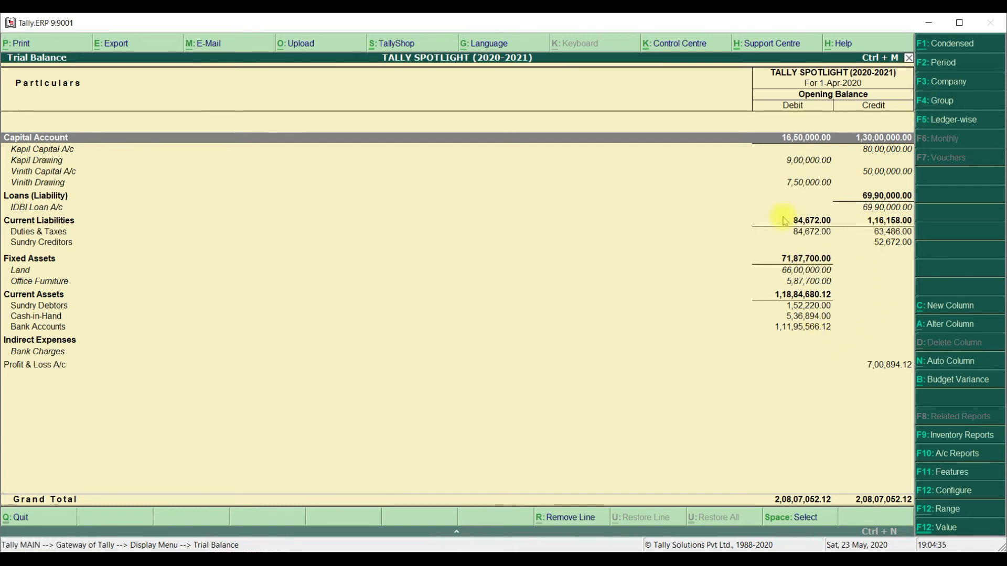
click(947, 122)
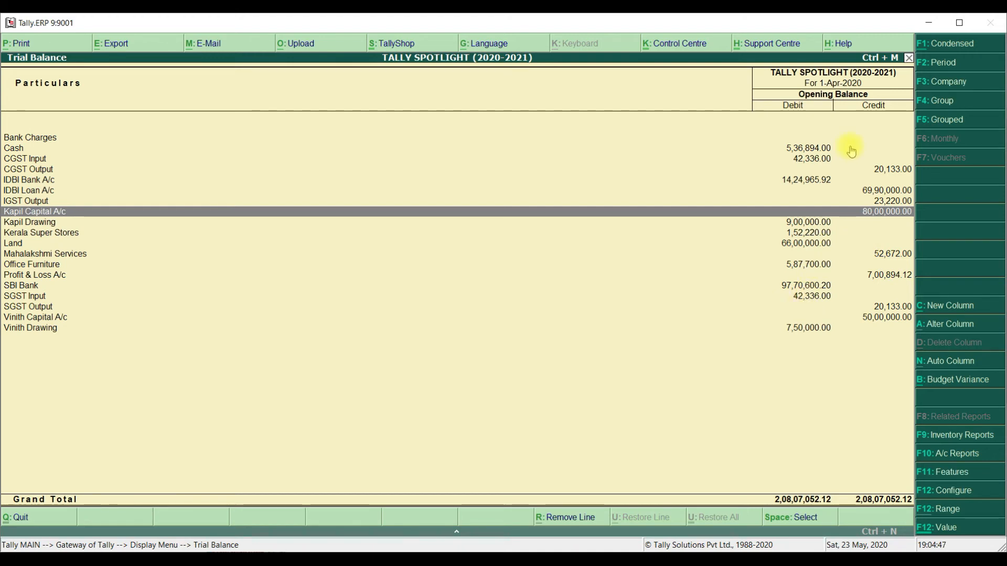
click(928, 25)
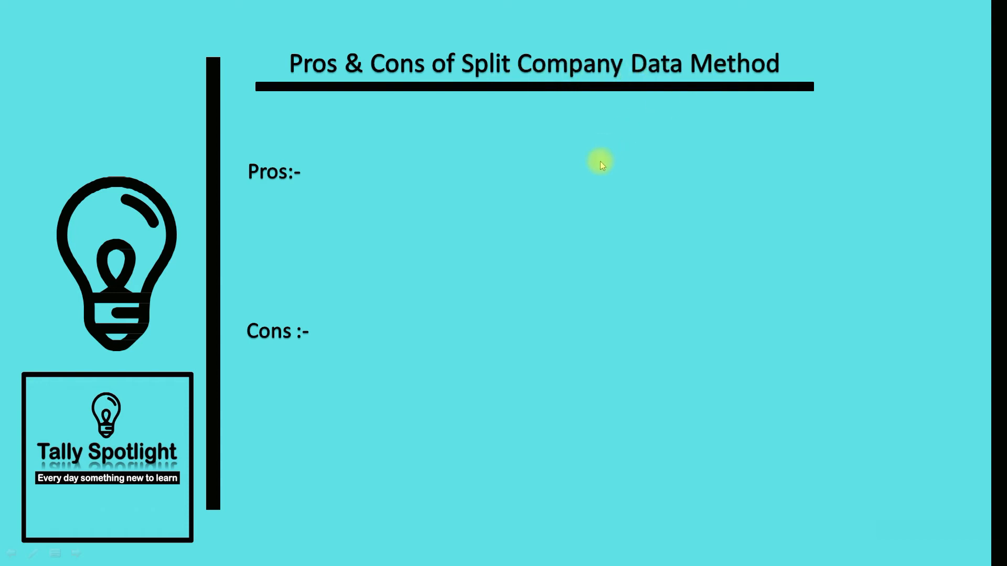
click(428, 230)
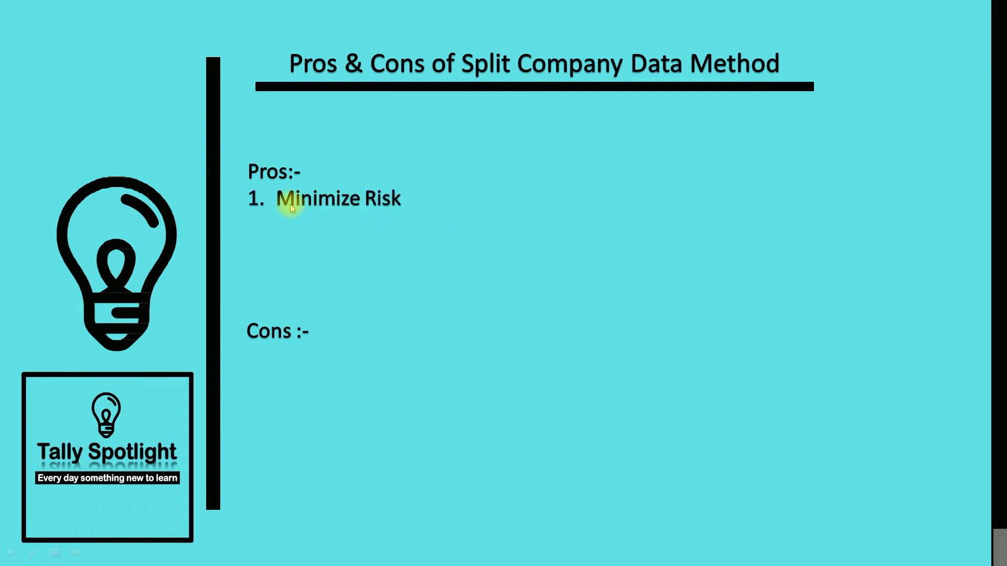